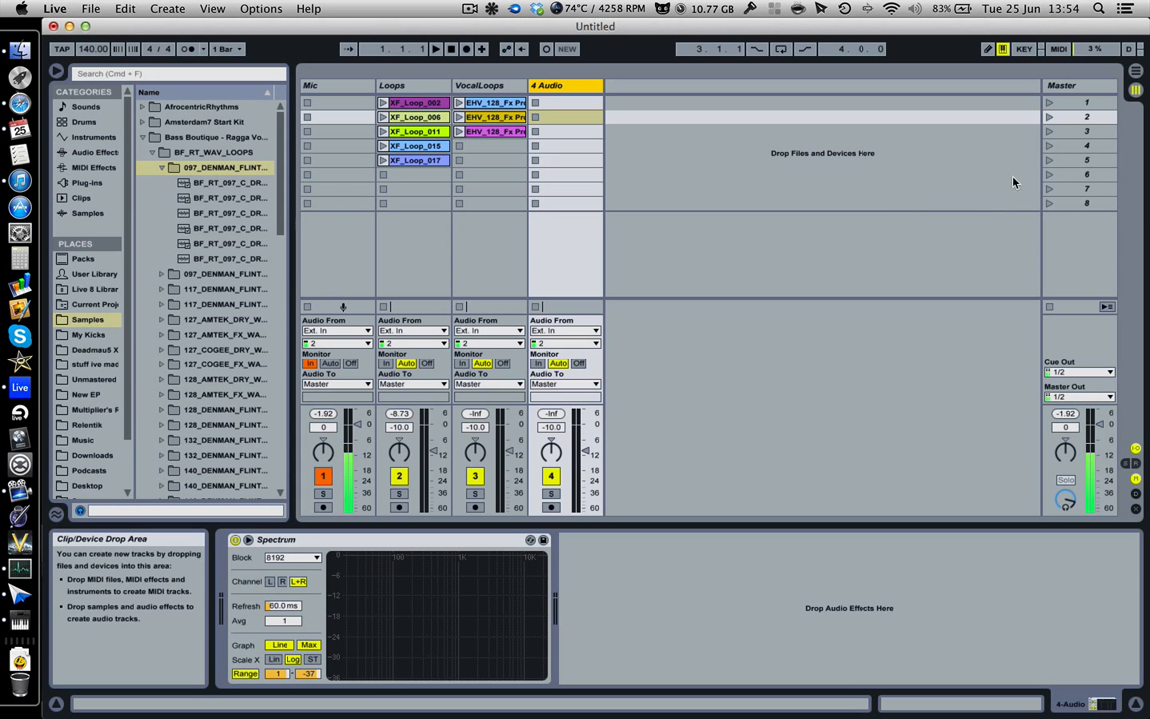
# Step: Switch repeatedly between the Session and Arrangement views, ending in the Arrangement view
pyautogui.press('Tab')
pyautogui.press('Tab')
pyautogui.press('Tab')
pyautogui.press('Tab')
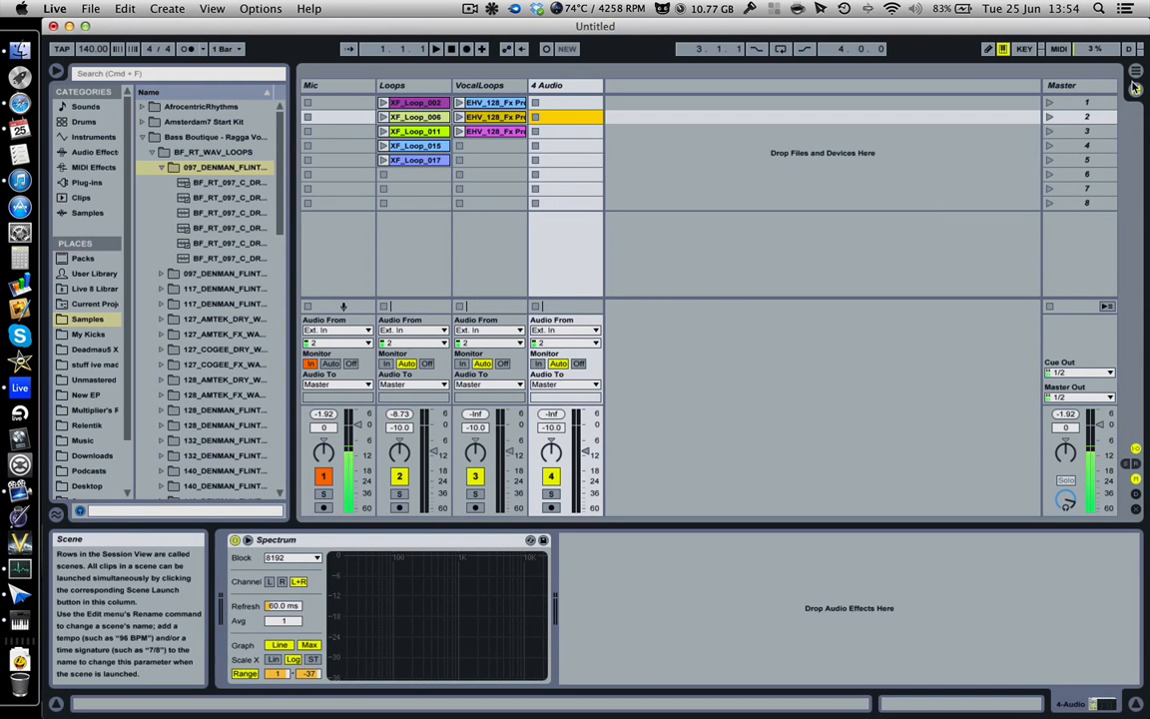
pyautogui.press('Tab')
pyautogui.press('Tab')
pyautogui.press('Tab')
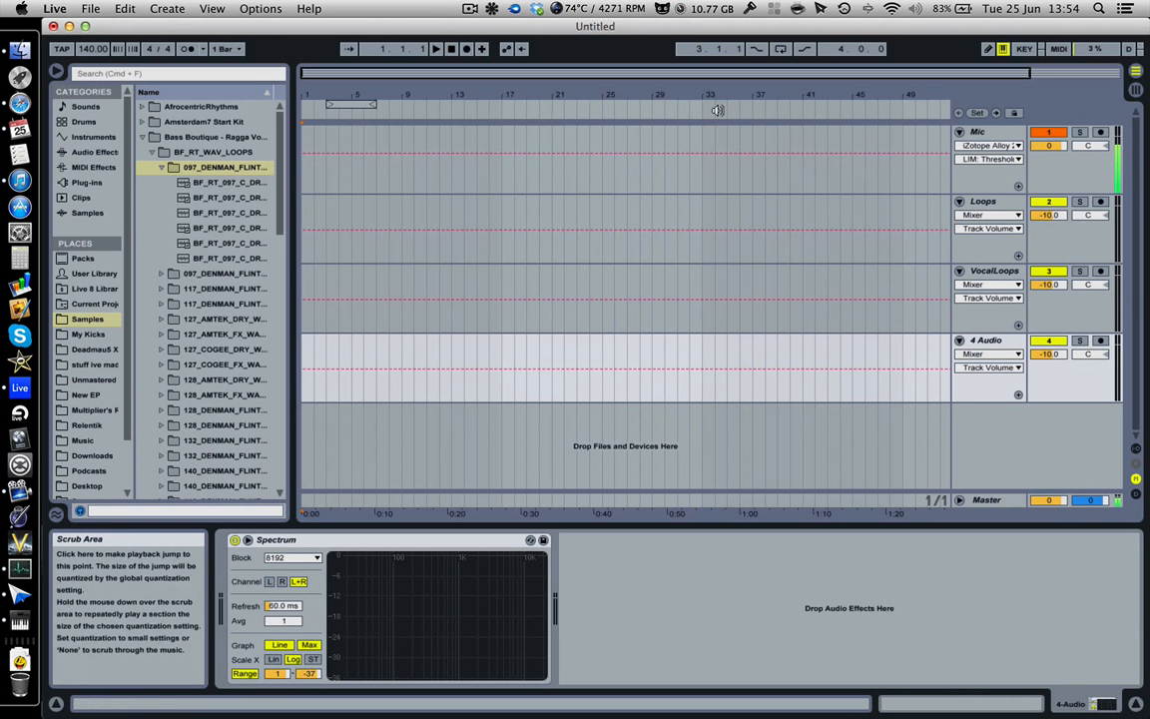
# Step: Play the arrangement from the start of the Mic track and stop playback
pyautogui.click(305, 177)
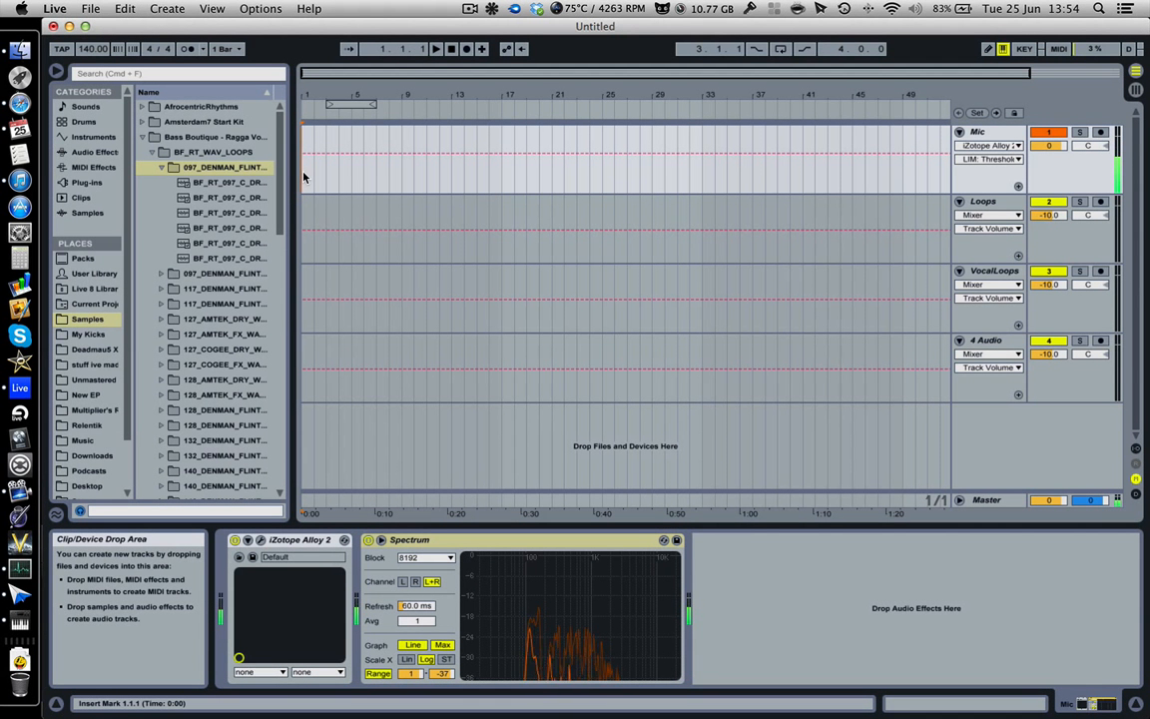
pyautogui.press('space')
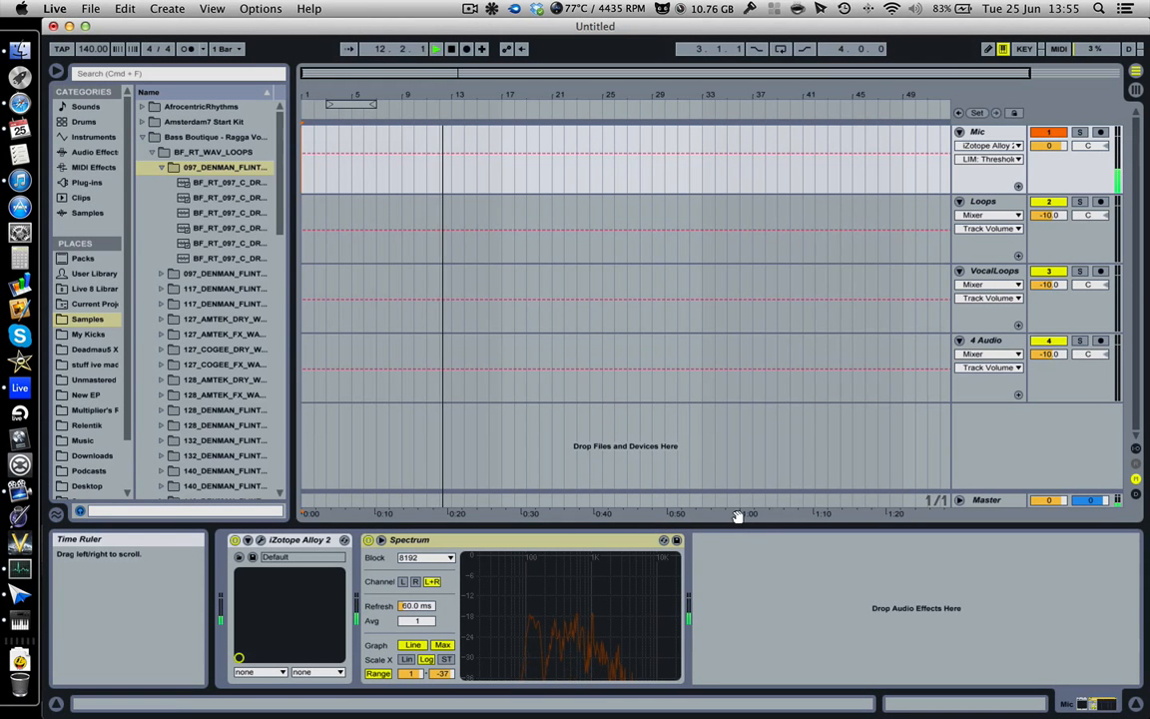
pyautogui.press('space')
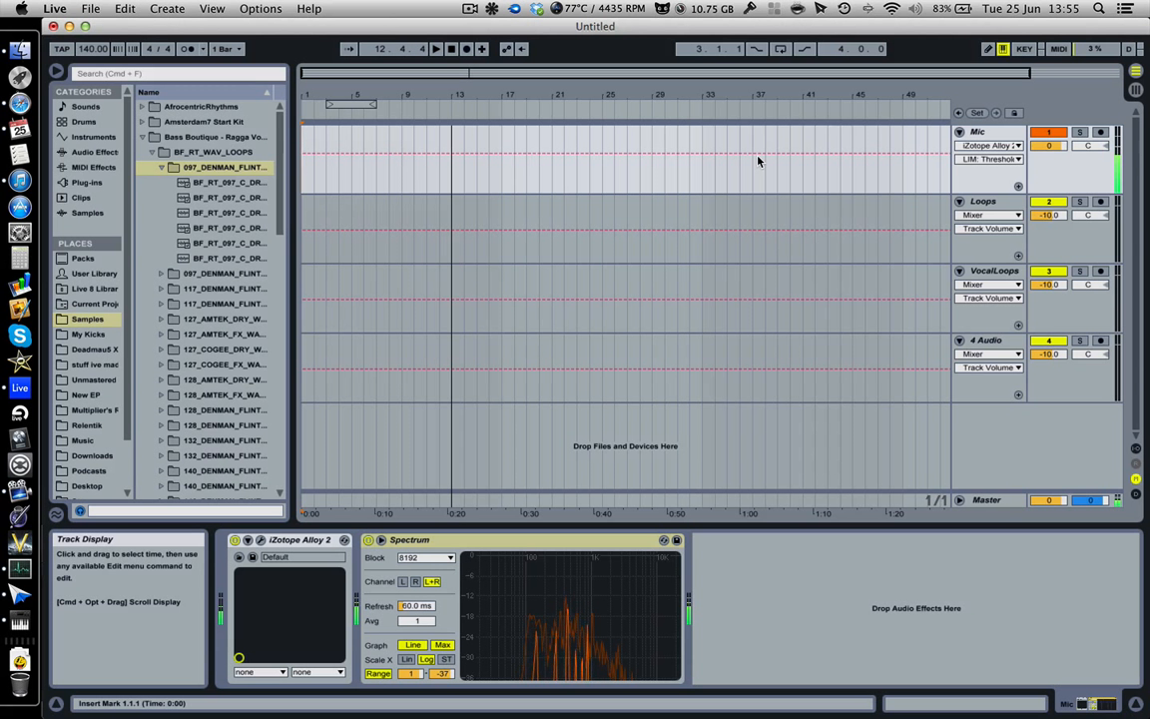
# Step: Add the BF_RT_097_C_DRY_DM_LEAD sample from the browser to the start of the 4 Audio track
pyautogui.click(214, 198)
pyautogui.moveTo(214, 199); pyautogui.dragTo(305, 372)
# Step: Rename the 4 Audio track to ragga vocal
pyautogui.click(989, 340)
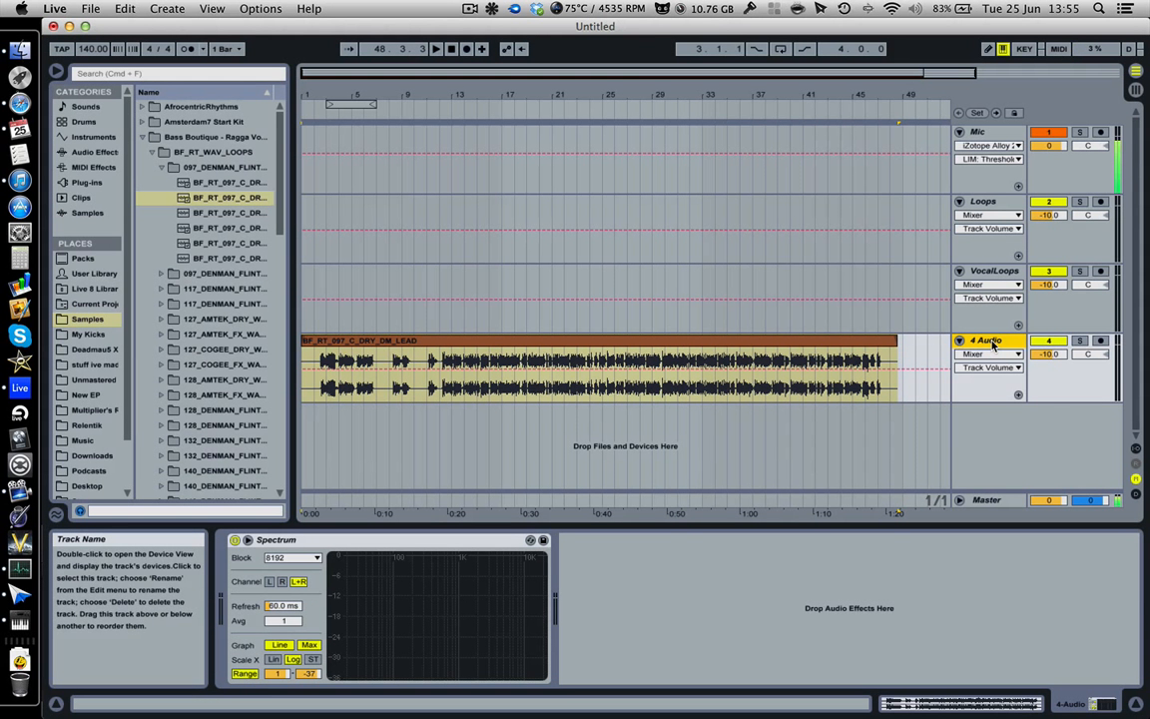
pyautogui.rightClick(992, 344)
pyautogui.press('Escape')
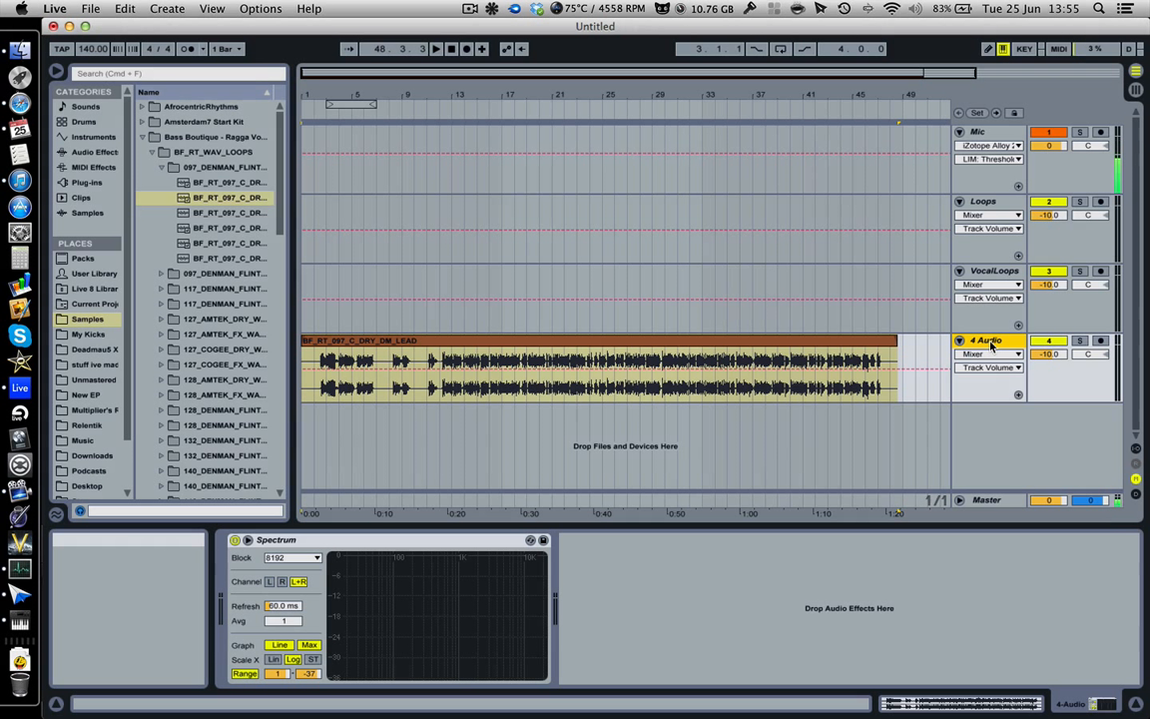
pyautogui.press('super+r')
pyautogui.write('V')
pyautogui.write('agga vocal')
pyautogui.press('Return')
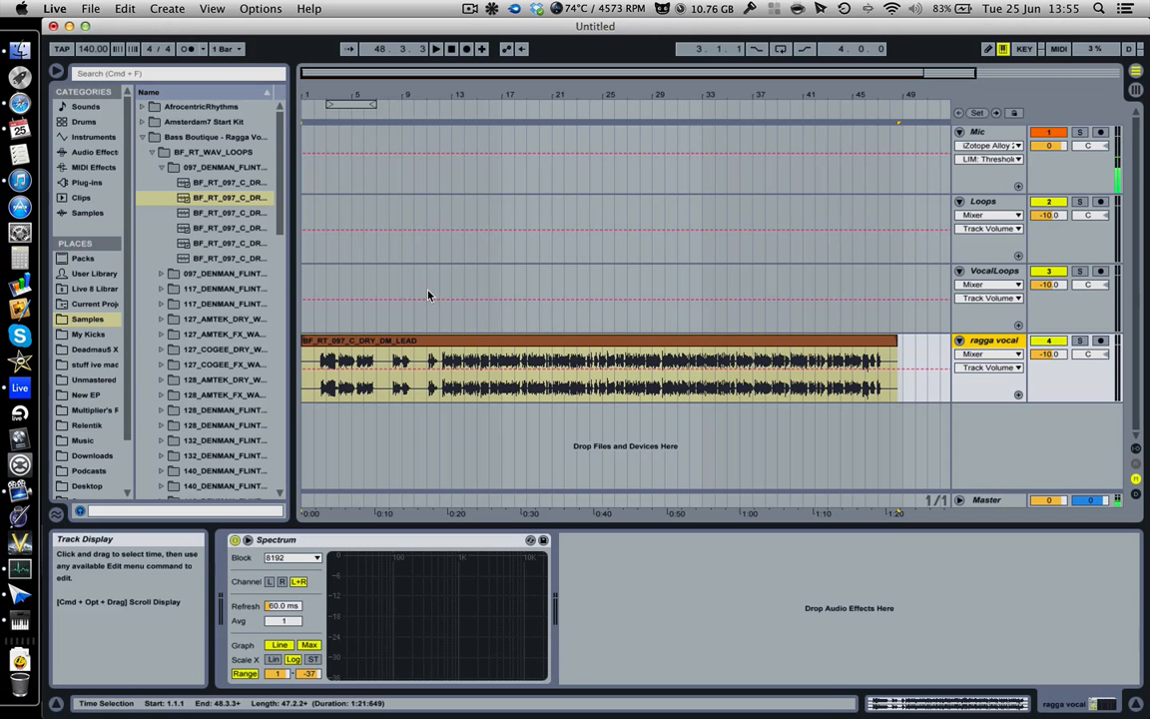
# Step: Delete the BF_RT_097_C_DRY_DM_LEAD clip from the ragga vocal track
pyautogui.click(460, 344)
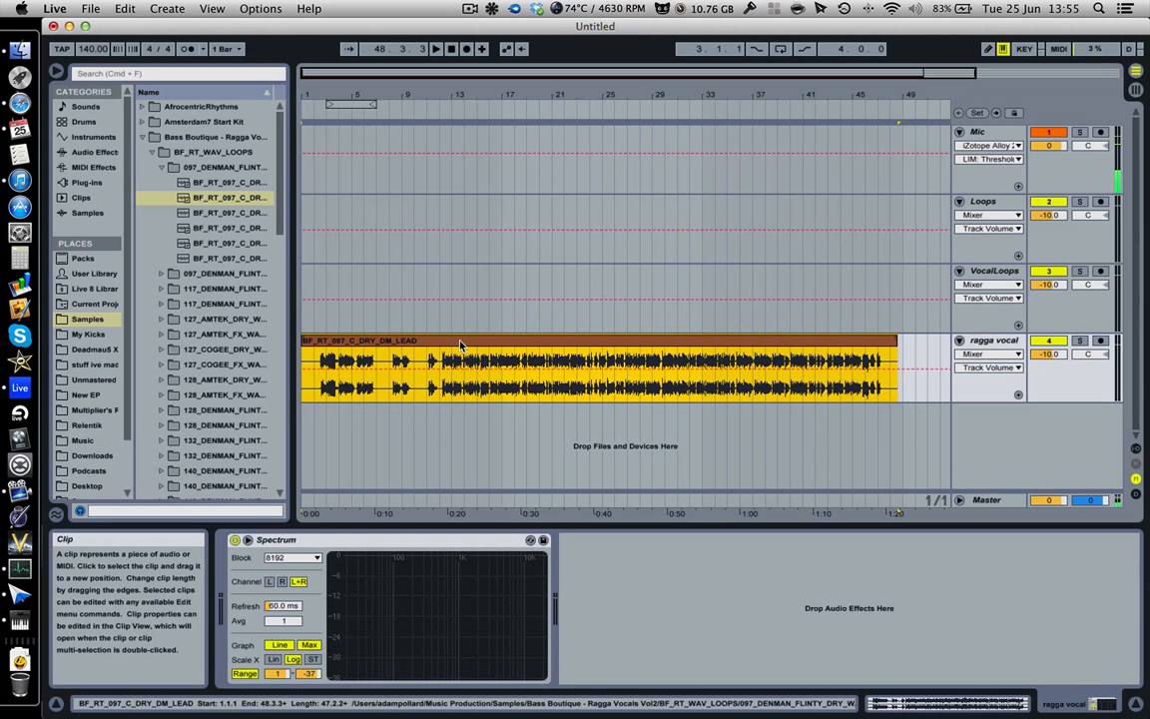
pyautogui.press('Delete')
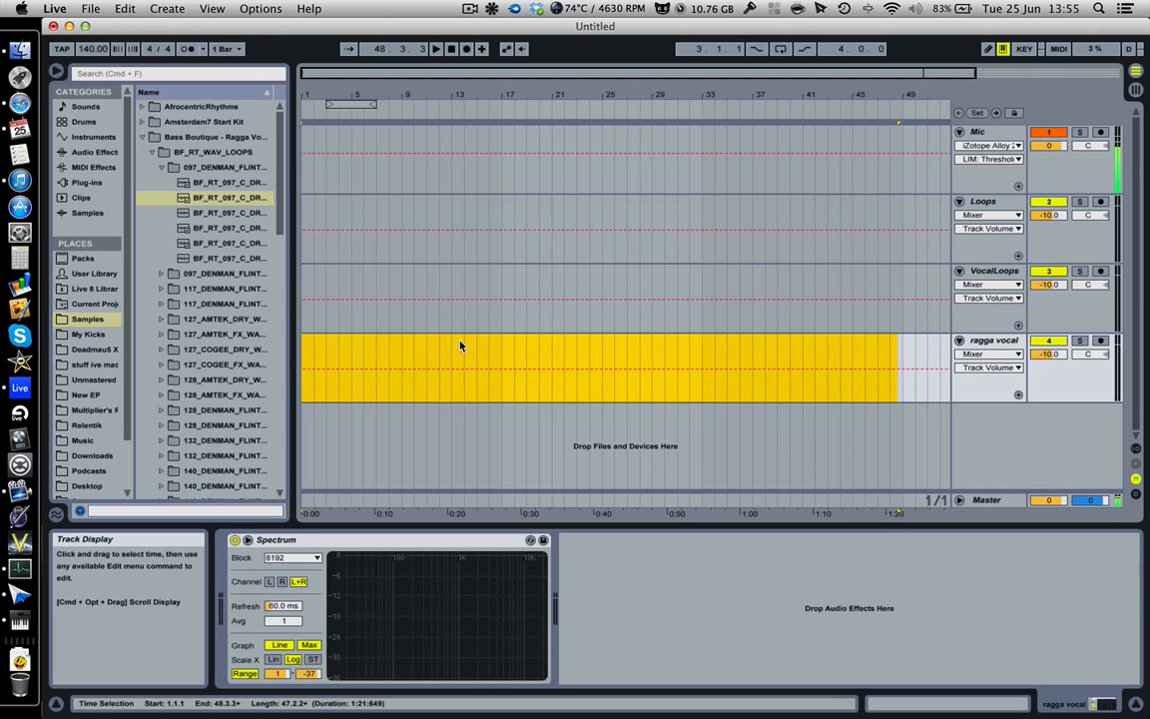
# Step: Switch to the Session view and inspect the empty clip slots of the Loops and VocalLoops tracks
pyautogui.click(1136, 90)
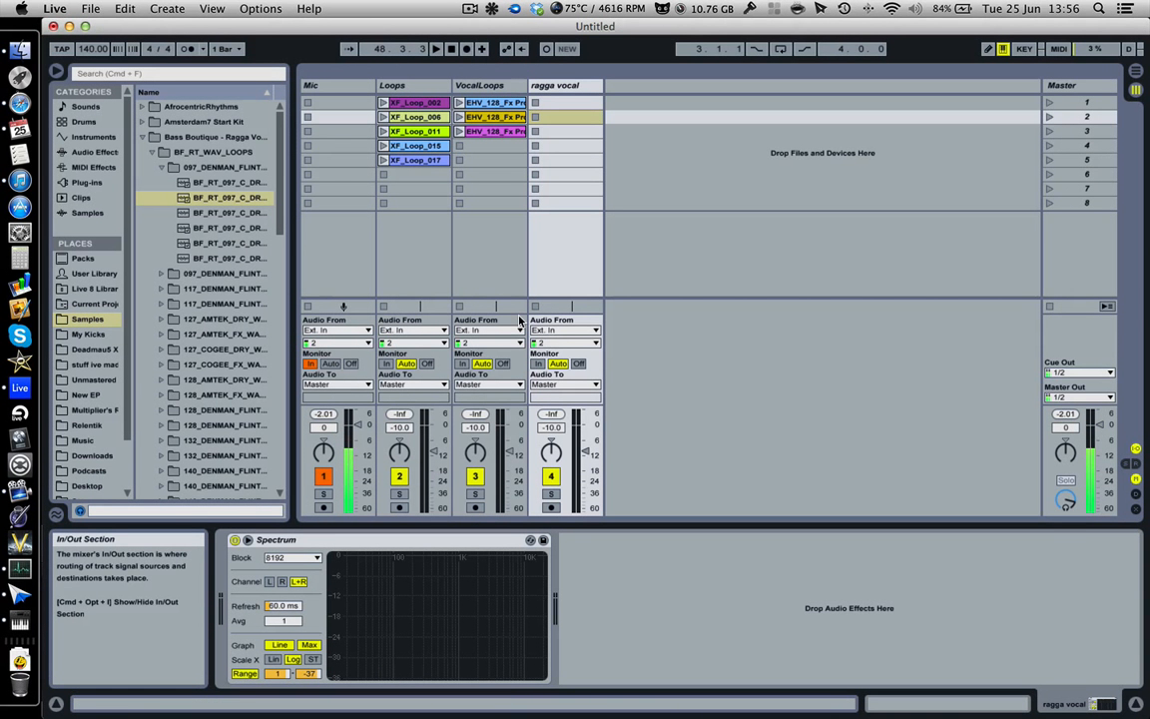
pyautogui.click(429, 177)
pyautogui.click(431, 187)
pyautogui.click(505, 191)
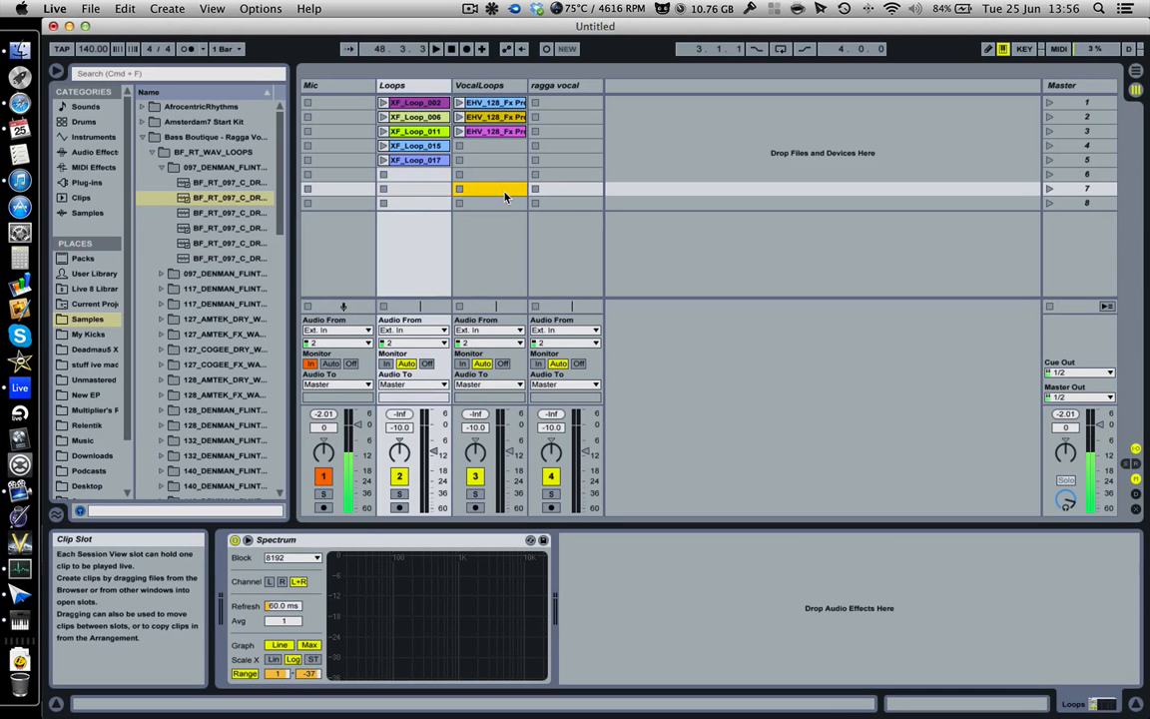
pyautogui.click(497, 171)
pyautogui.click(430, 187)
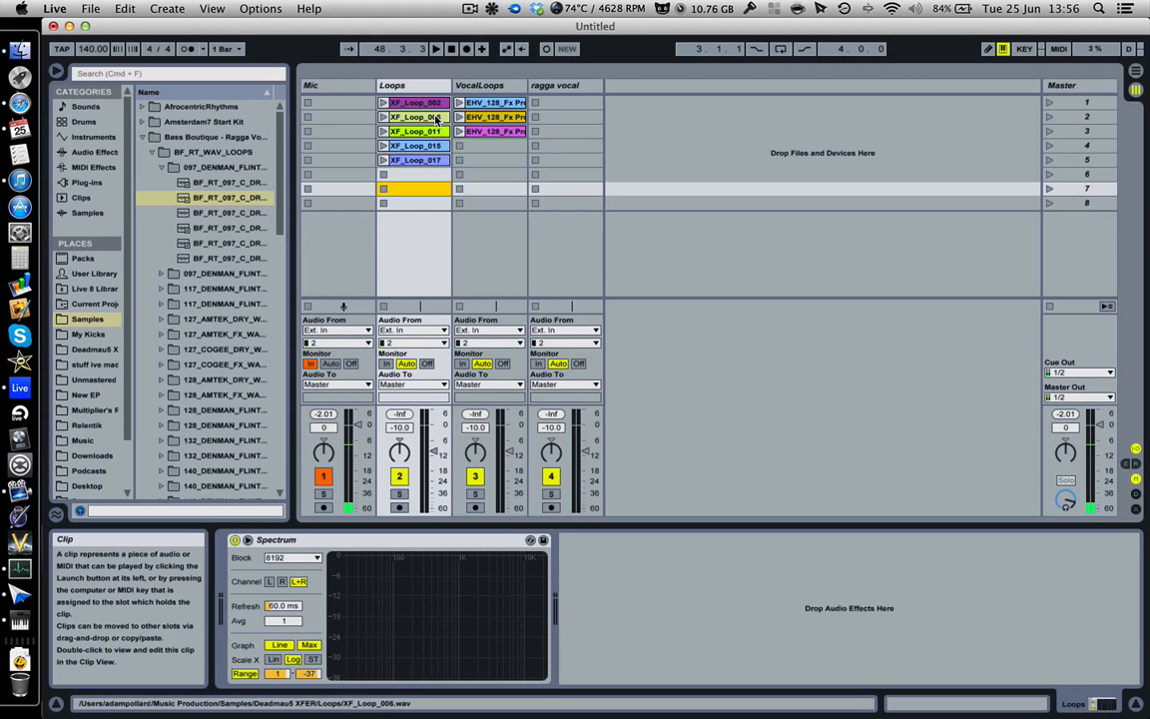
pyautogui.click(446, 176)
pyautogui.click(493, 176)
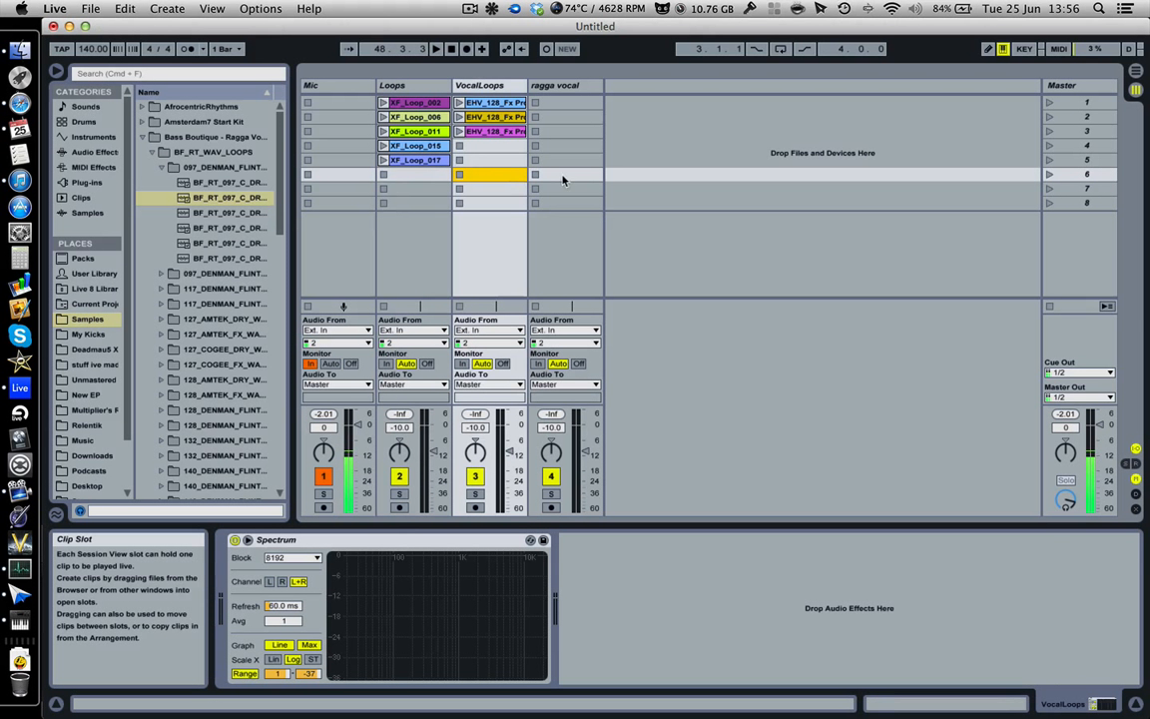
pyautogui.click(563, 176)
pyautogui.click(479, 160)
pyautogui.click(495, 147)
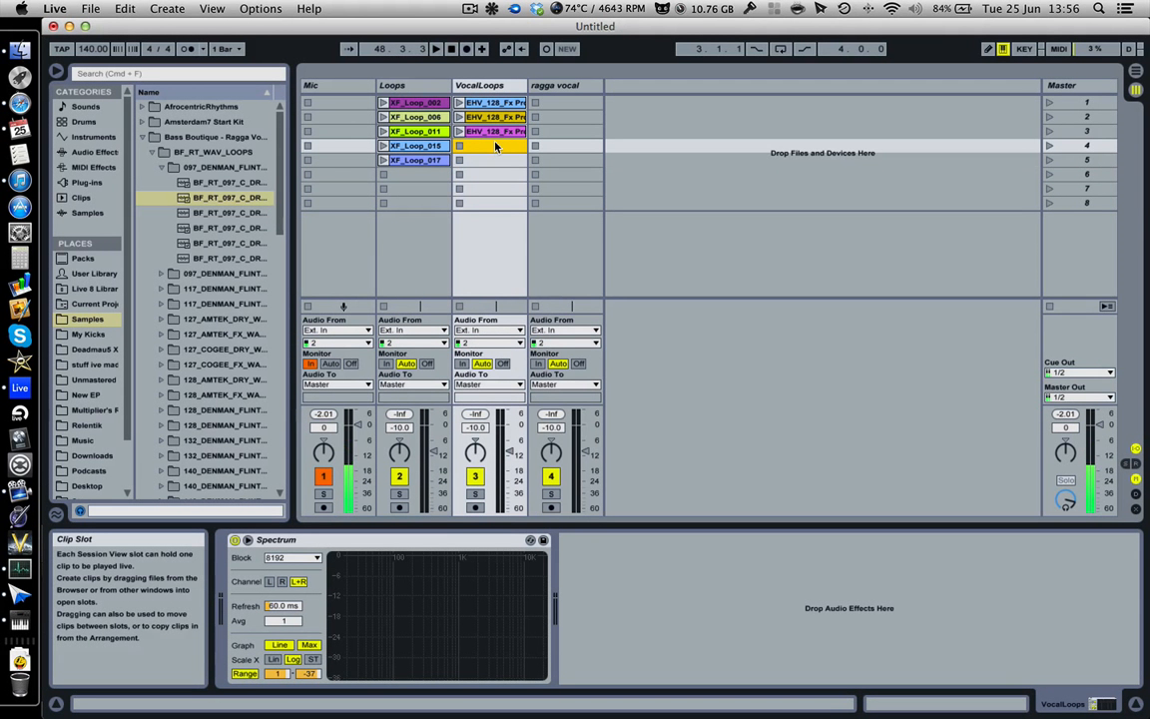
pyautogui.click(405, 86)
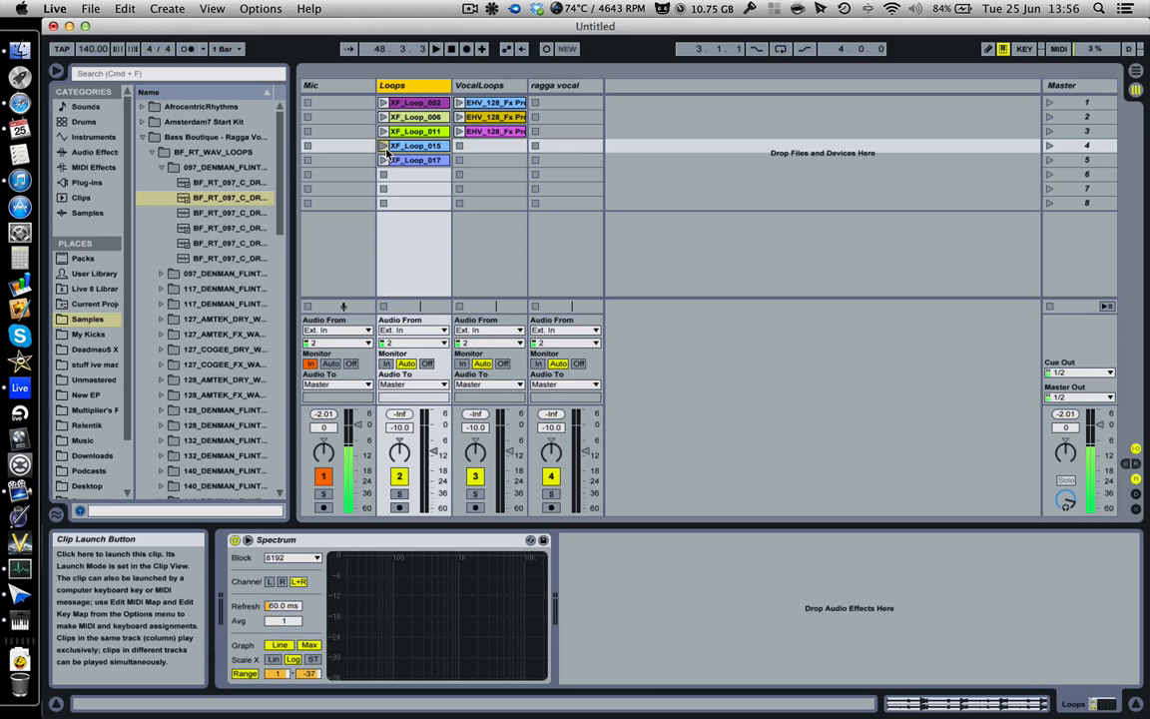
# Step: Launch clips in turn: the first EHV_128_Fx clip, XF_Loop_017, XF_Loop_006, the third EHV_128_Fx clip and XF_Loop_015
pyautogui.click(459, 103)
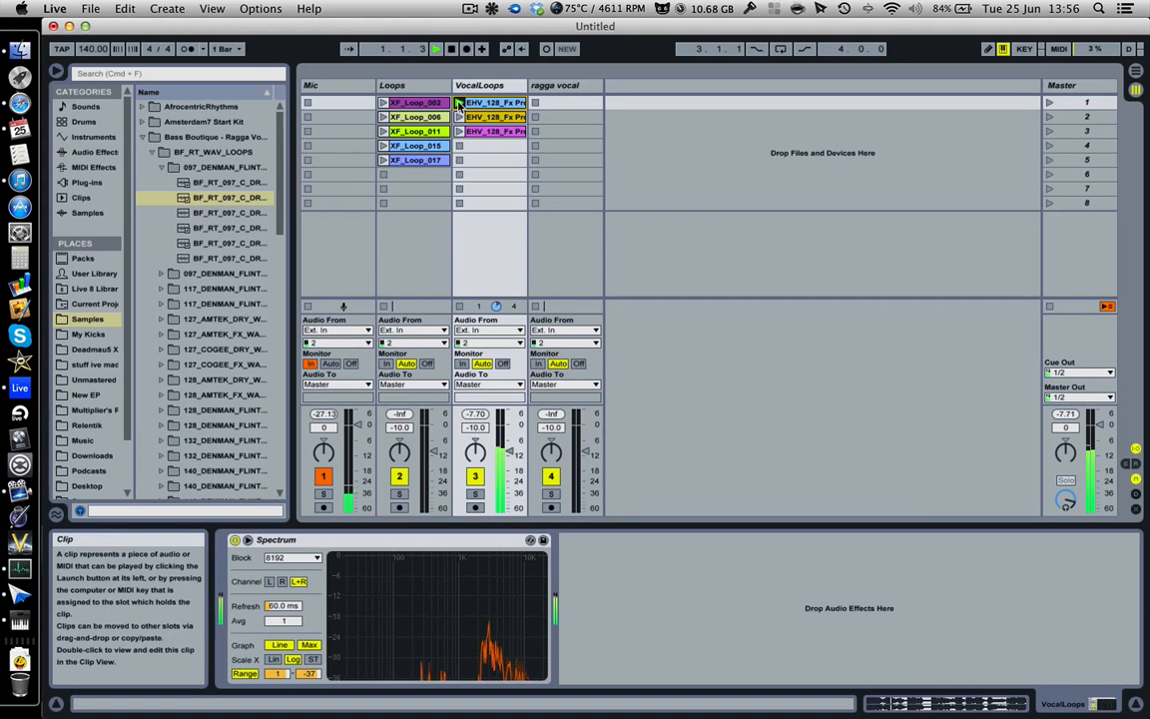
pyautogui.click(384, 160)
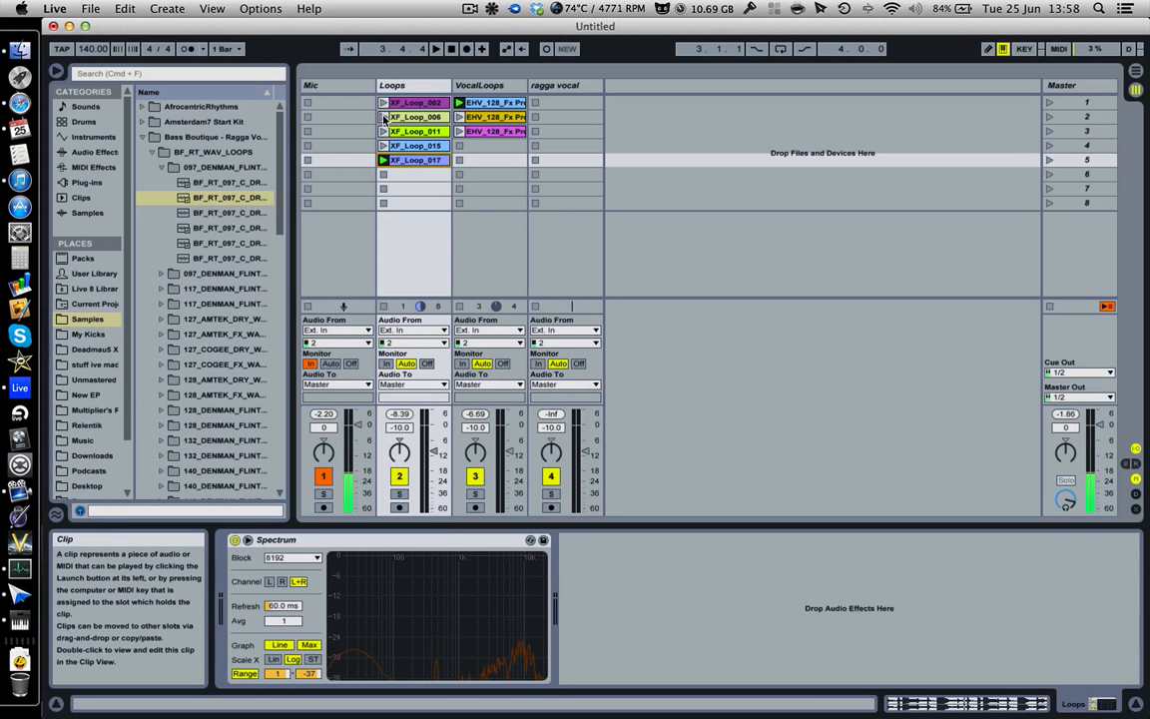
pyautogui.click(383, 117)
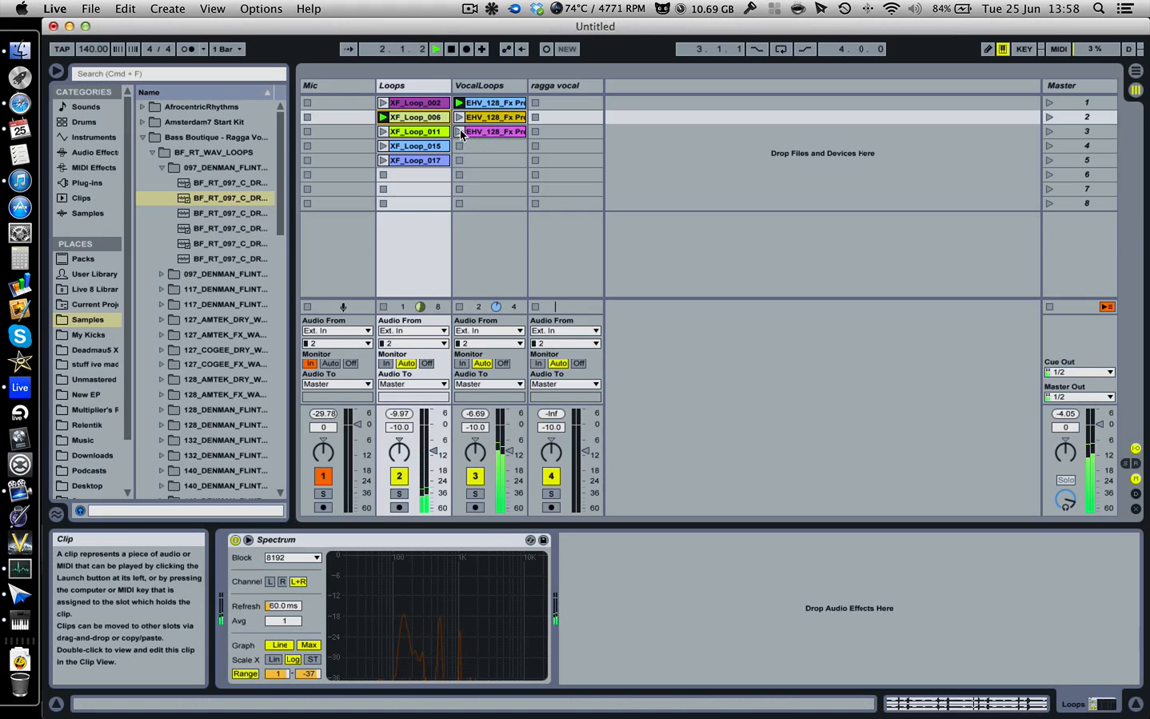
pyautogui.click(460, 131)
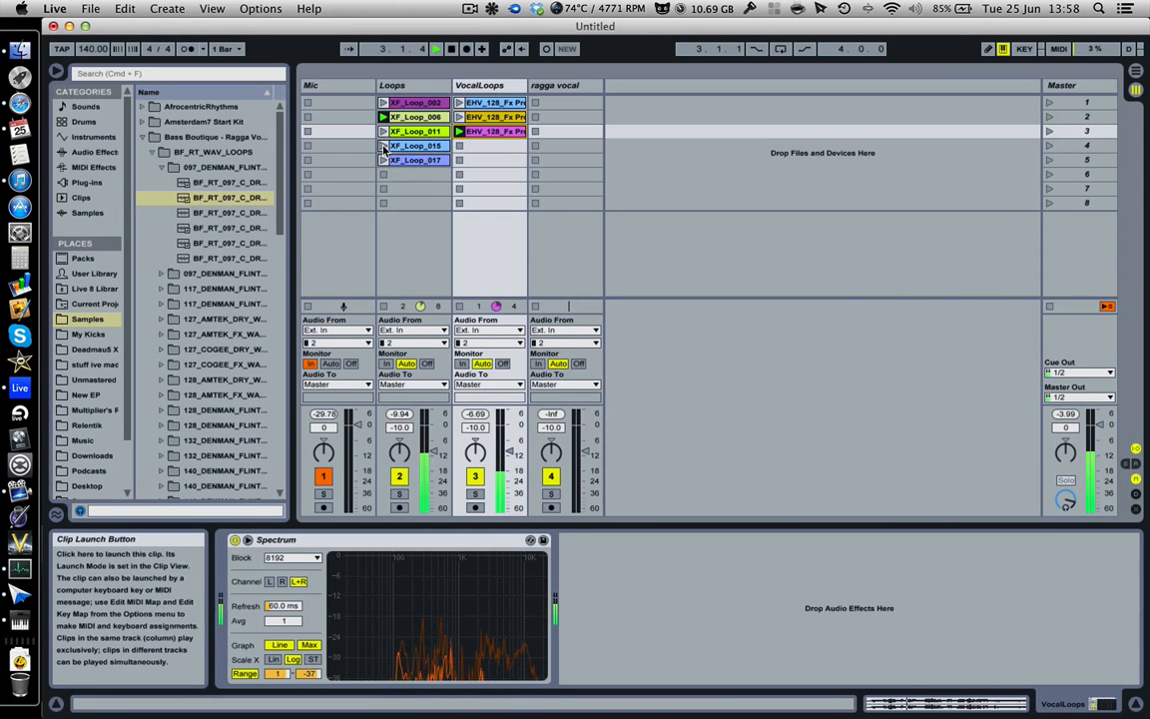
pyautogui.click(383, 146)
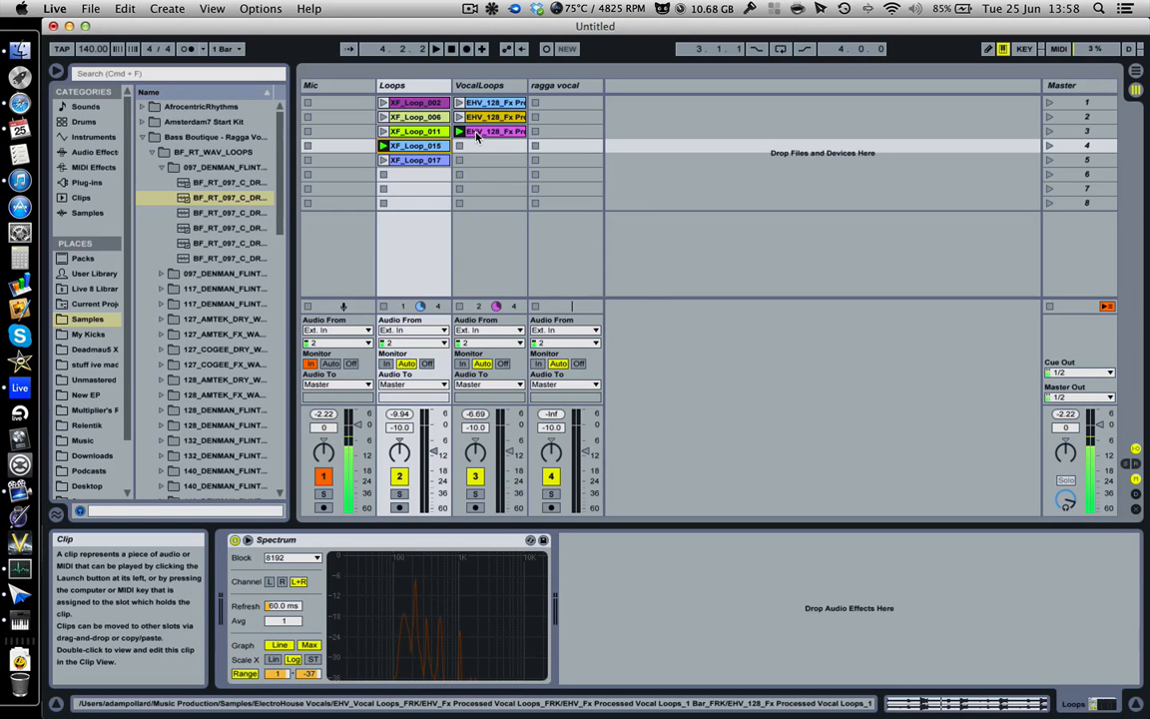
# Step: Copy the third EHV_128_Fx clip and paste it at the start of the VocalLoops track in the Arrangement view
pyautogui.rightClick(478, 137)
pyautogui.click(495, 150)
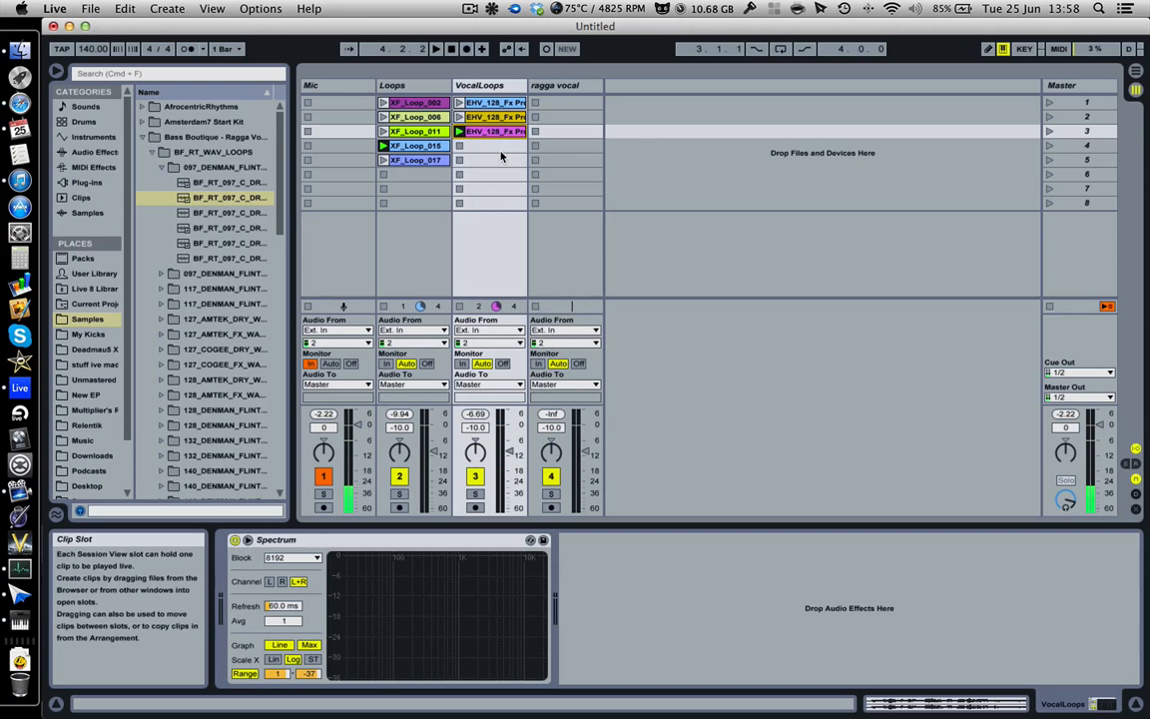
pyautogui.press('Tab')
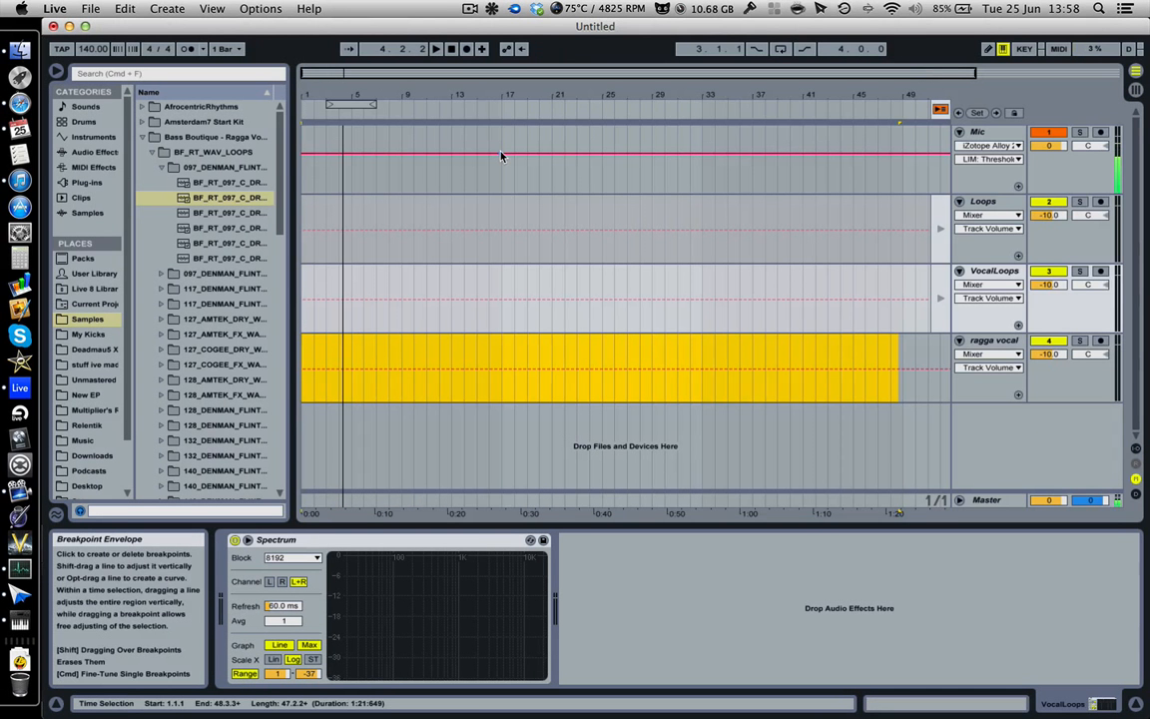
pyautogui.press('Tab')
pyautogui.press('Tab')
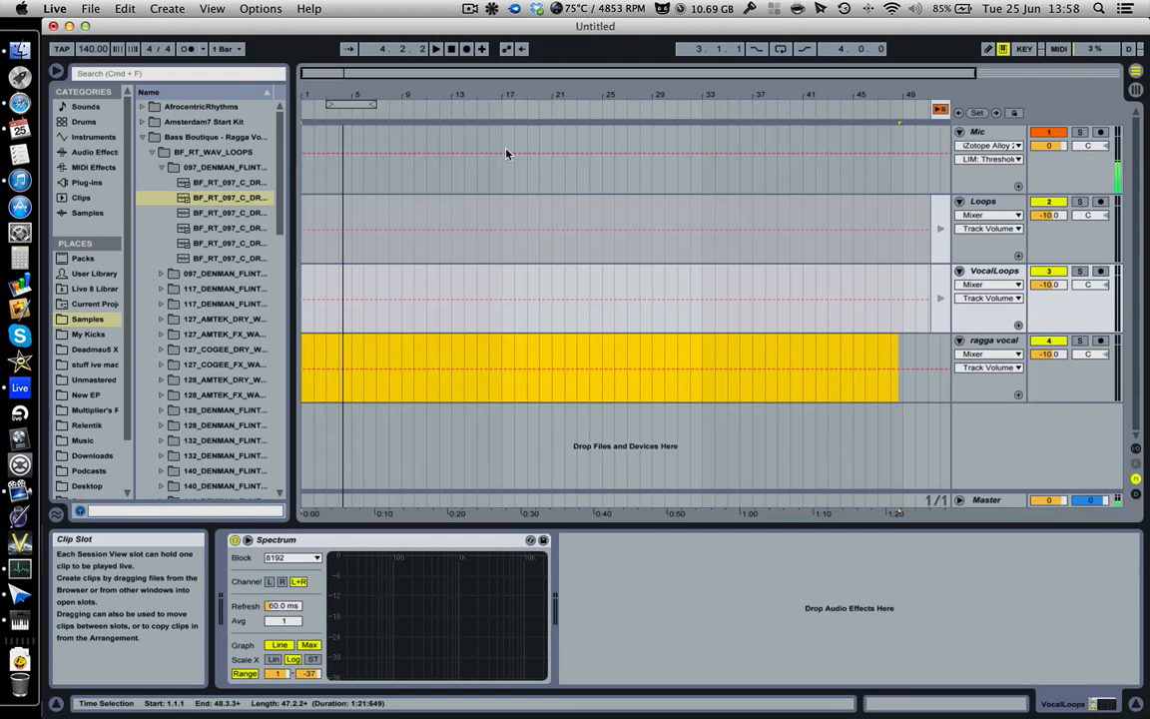
pyautogui.click(309, 271)
pyautogui.press('cmd+v')
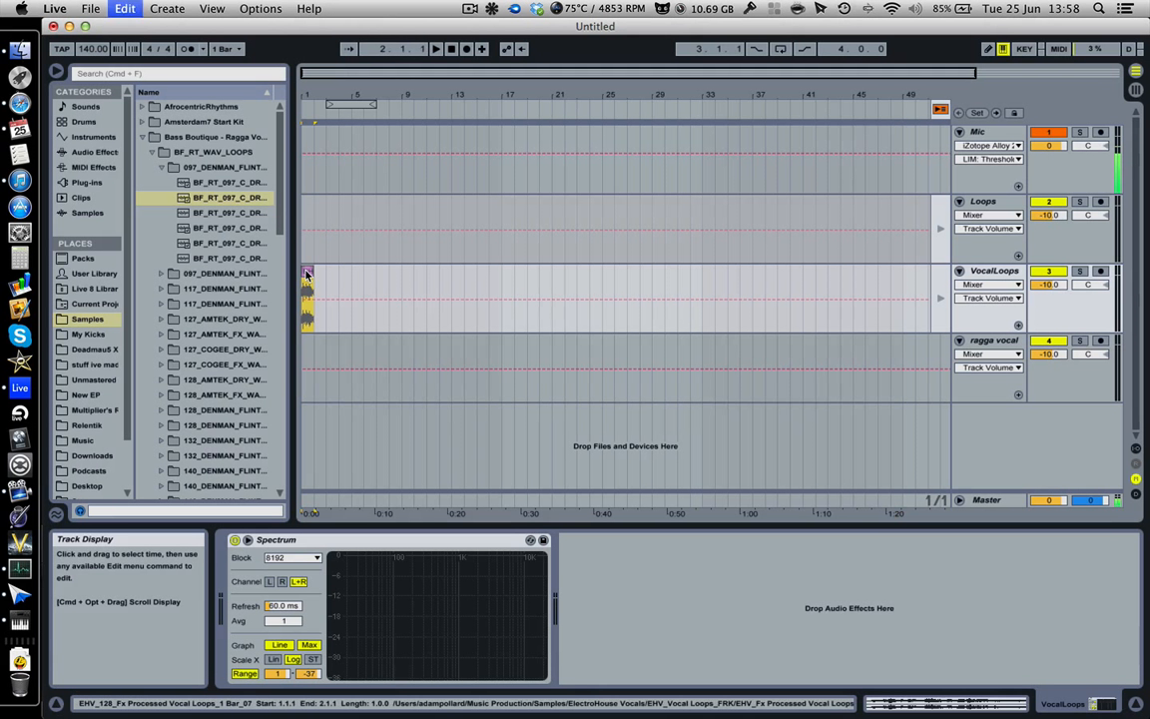
# Step: Copy the XF_Loop_015 clip and paste it at the start of the Loops track in the Arrangement view
pyautogui.press('Tab')
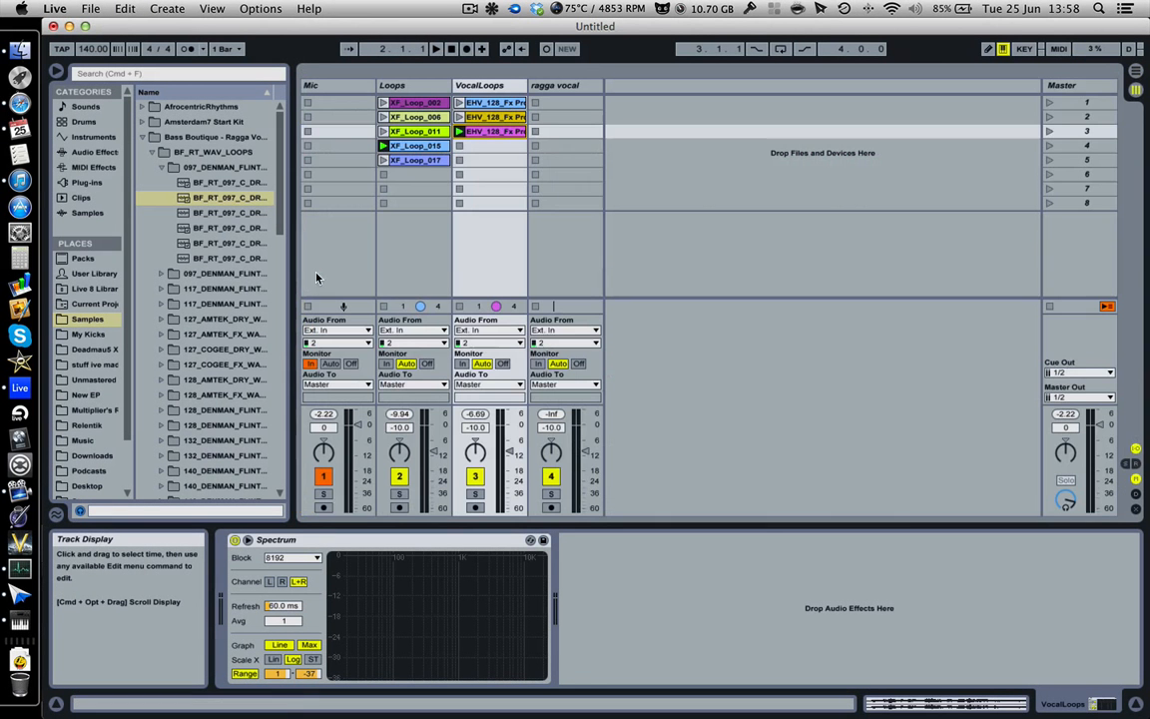
pyautogui.rightClick(414, 149)
pyautogui.click(432, 170)
pyautogui.press('Tab')
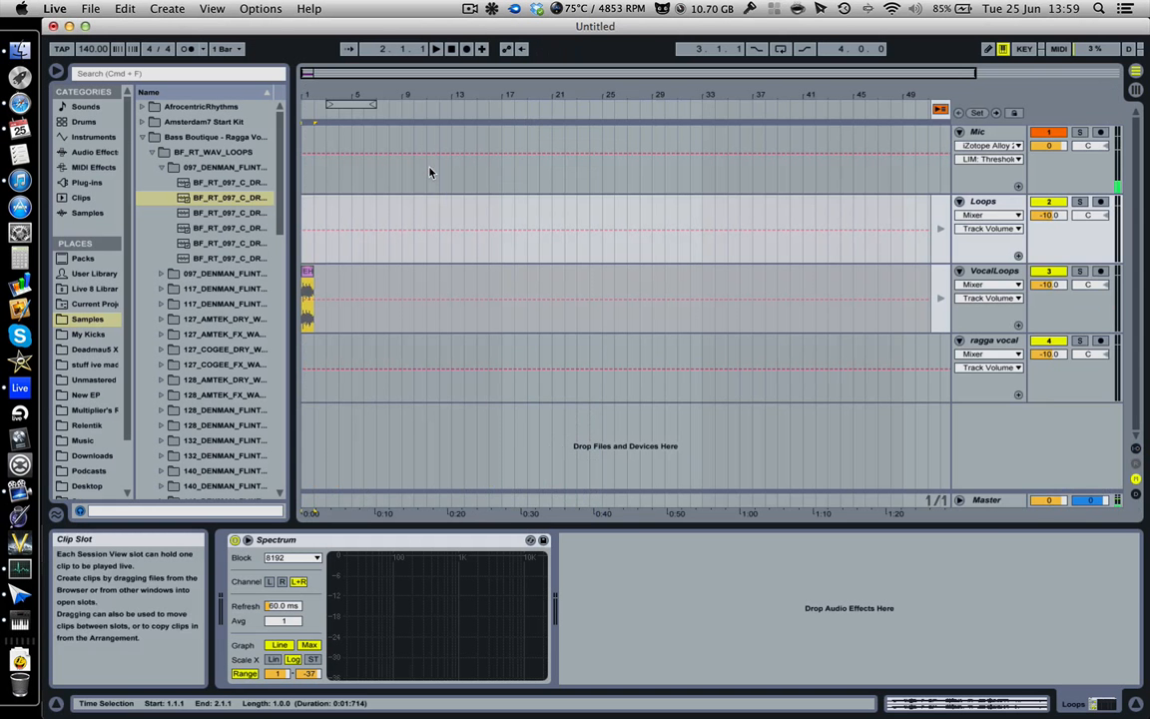
pyautogui.click(304, 199)
pyautogui.press('cmd+v')
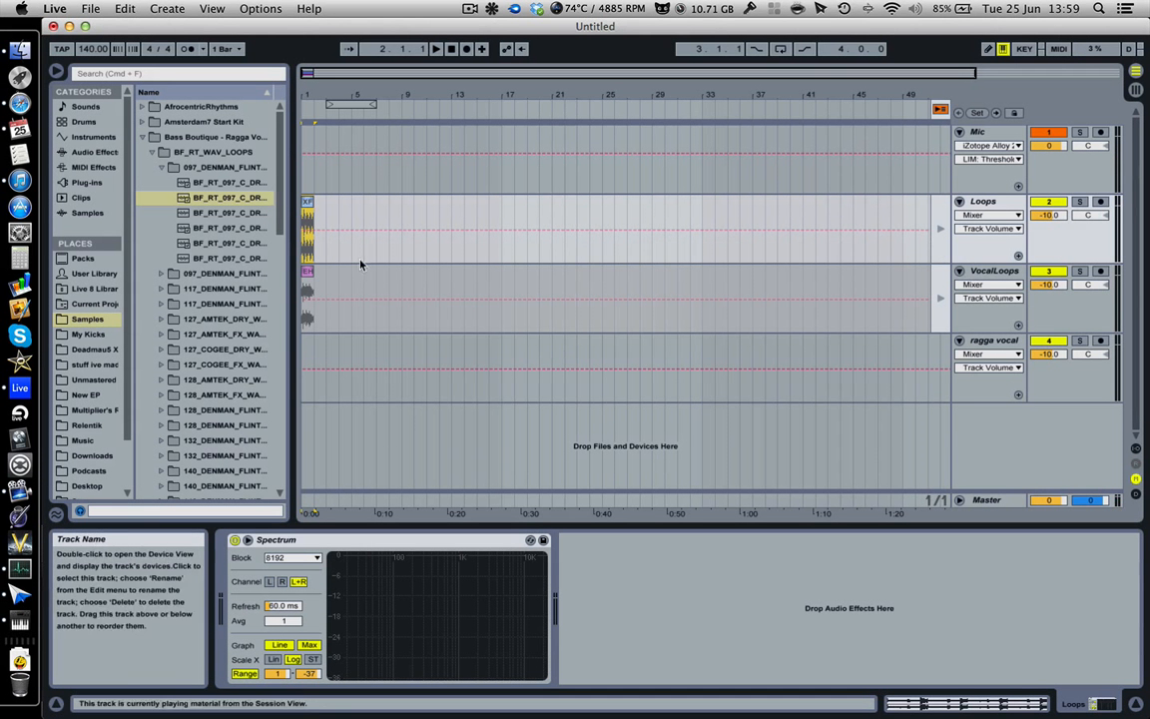
# Step: Return playback to the Arrangement and place the insert marker at the start of the VocalLoops track
pyautogui.moveTo(306, 95); pyautogui.dragTo(405, 113)
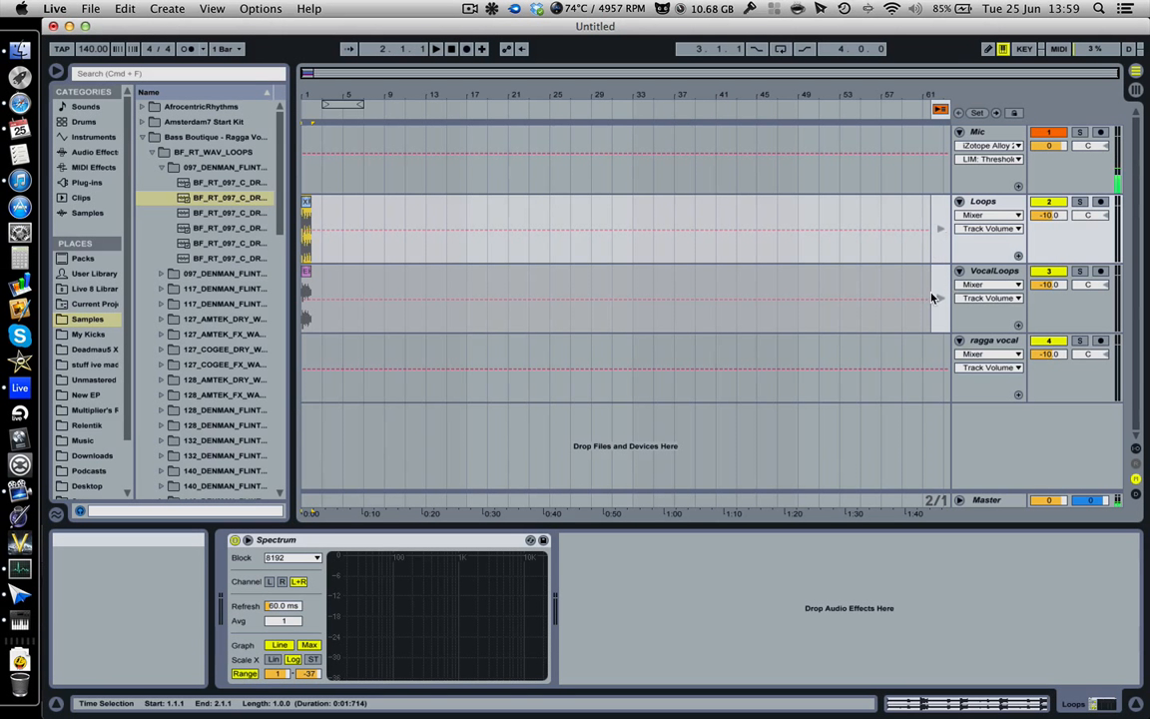
pyautogui.click(994, 273)
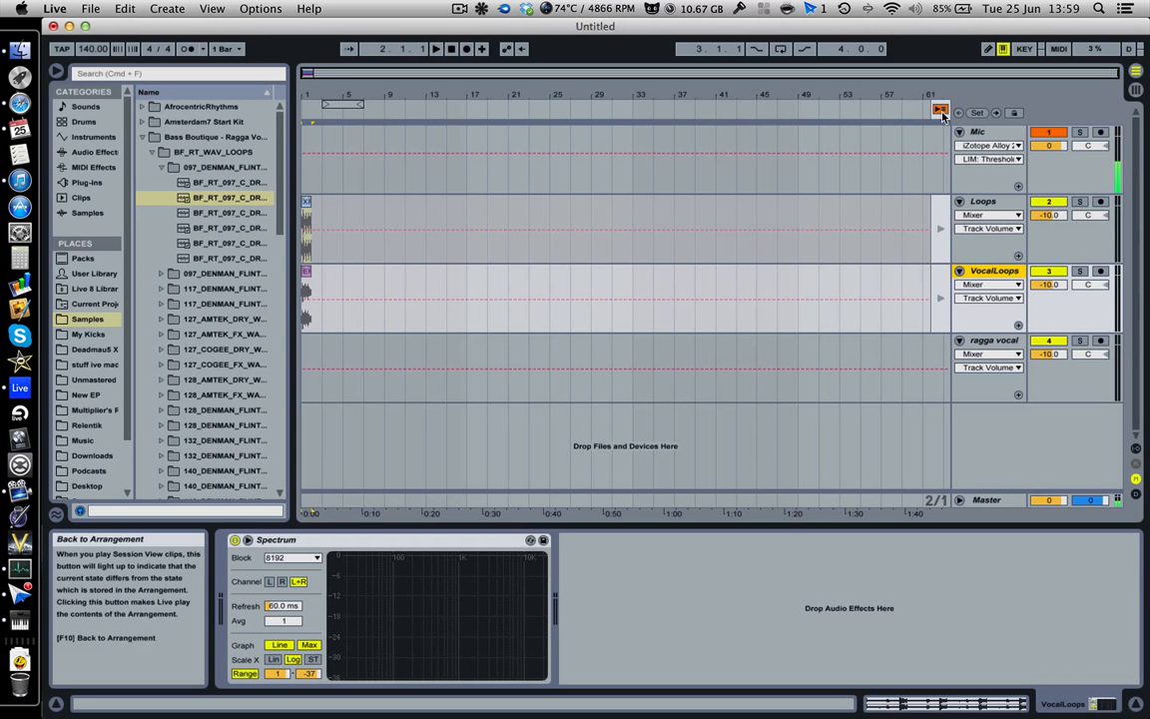
pyautogui.press('Tab')
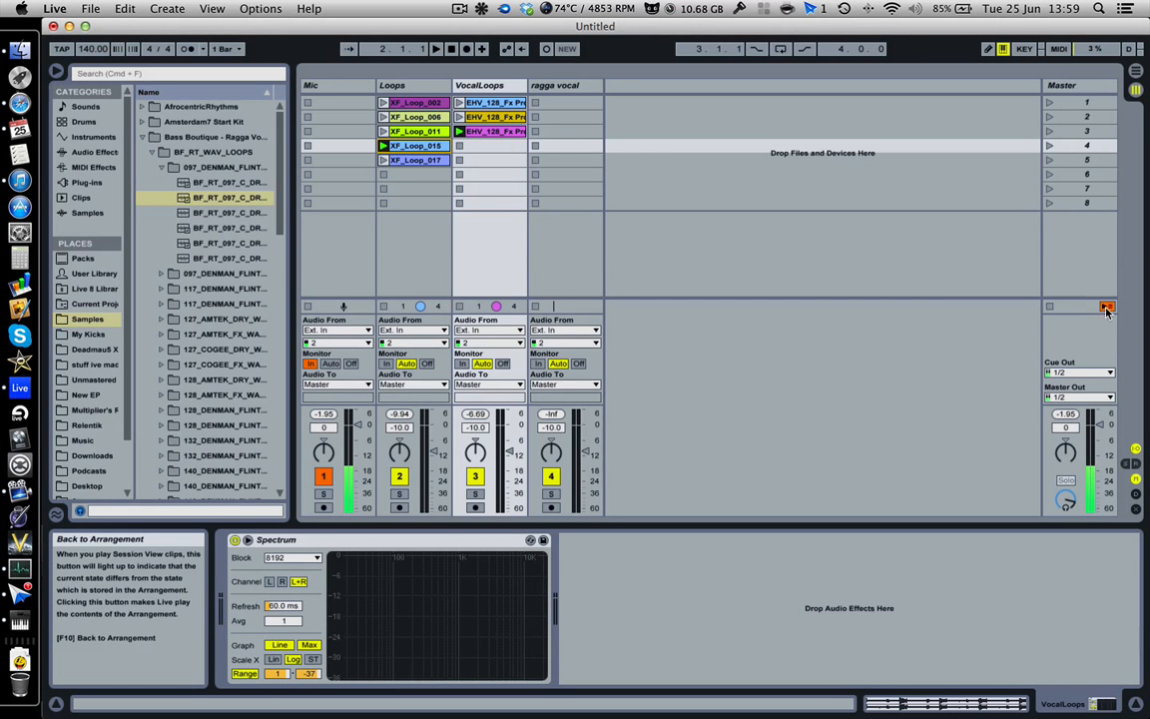
pyautogui.press('Tab')
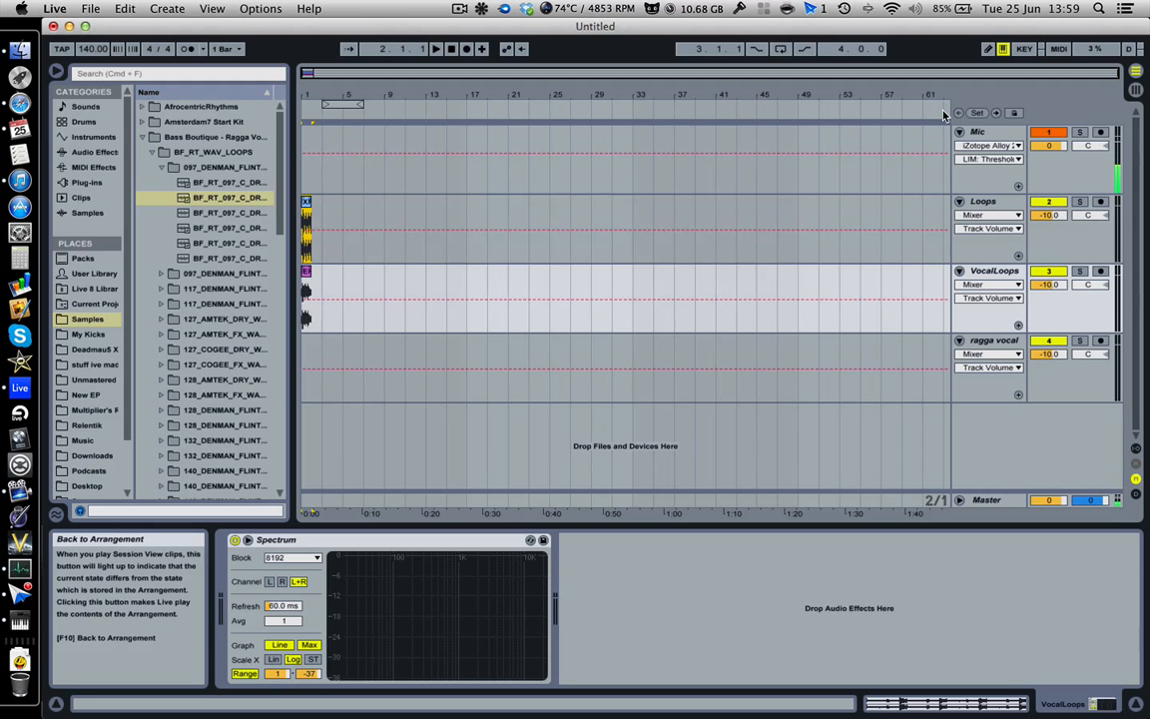
pyautogui.click(307, 286)
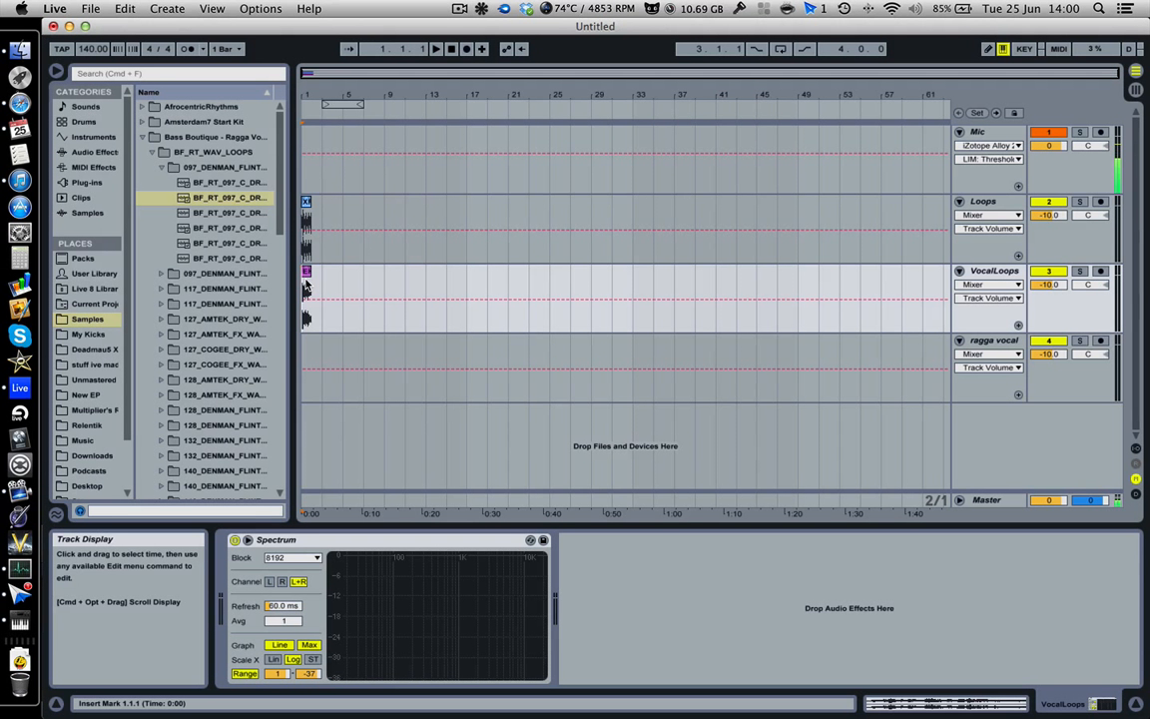
# Step: Switch to the Session view and back to the Arrangement view
pyautogui.press('Tab')
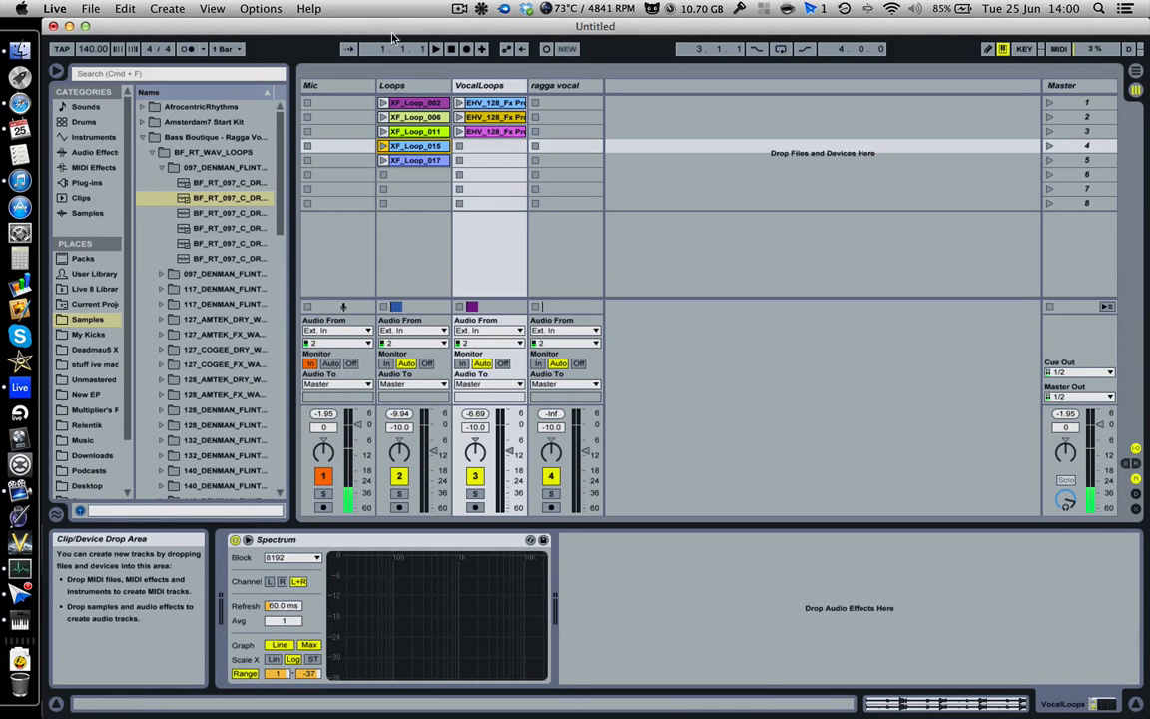
pyautogui.press('Tab')
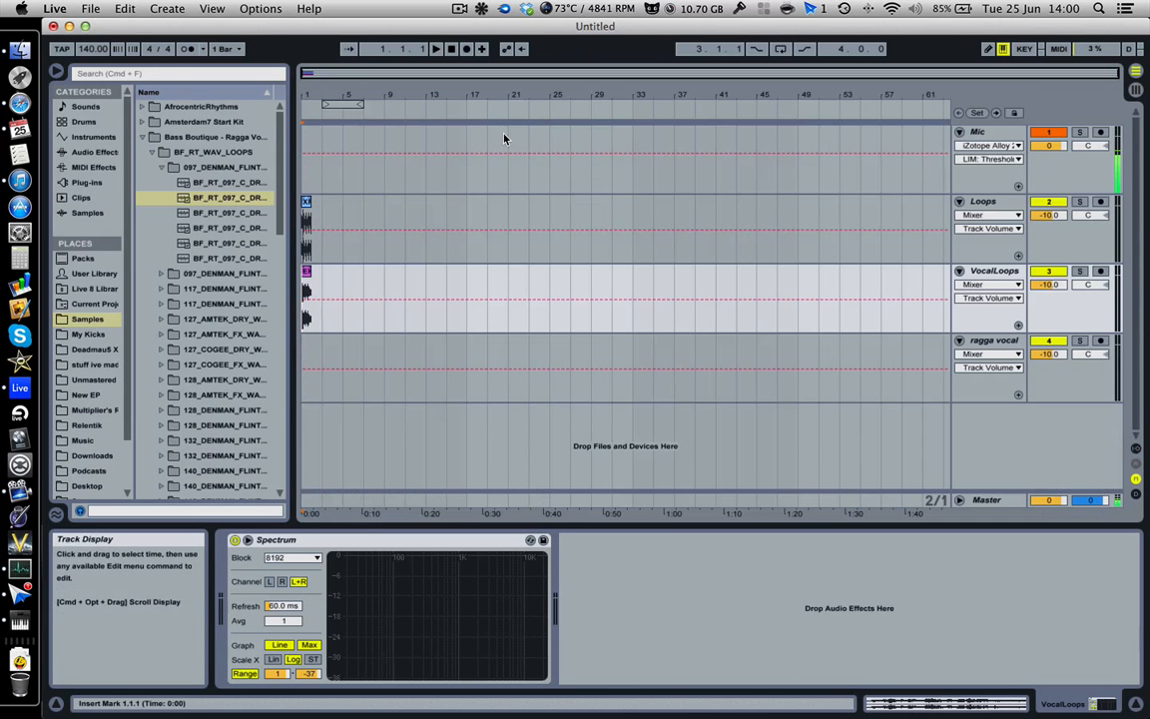
# Step: Extend the XF_Loop_015 clip and the vocal loop clip so both loop out to bar 33
pyautogui.click(307, 203)
pyautogui.moveTo(310, 203); pyautogui.dragTo(634, 203)
pyautogui.moveTo(311, 285); pyautogui.dragTo(635, 286)
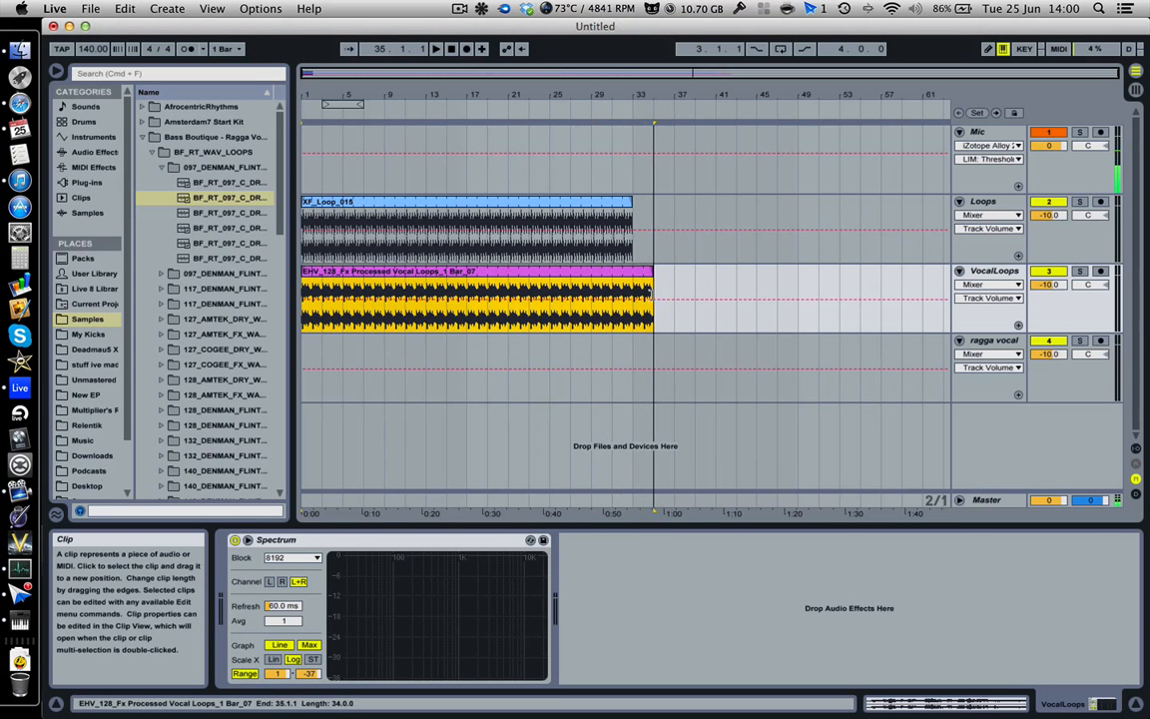
pyautogui.click(642, 279)
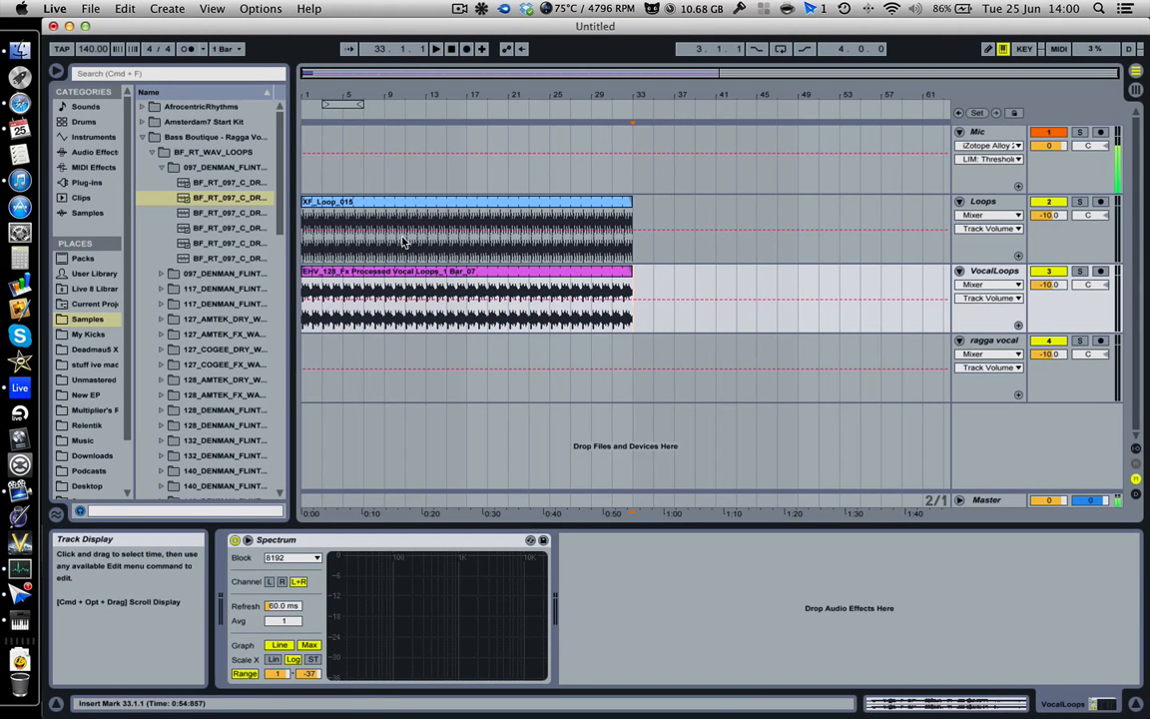
# Step: Return the insert marker to the start of the arrangement and play it back
pyautogui.press('Home')
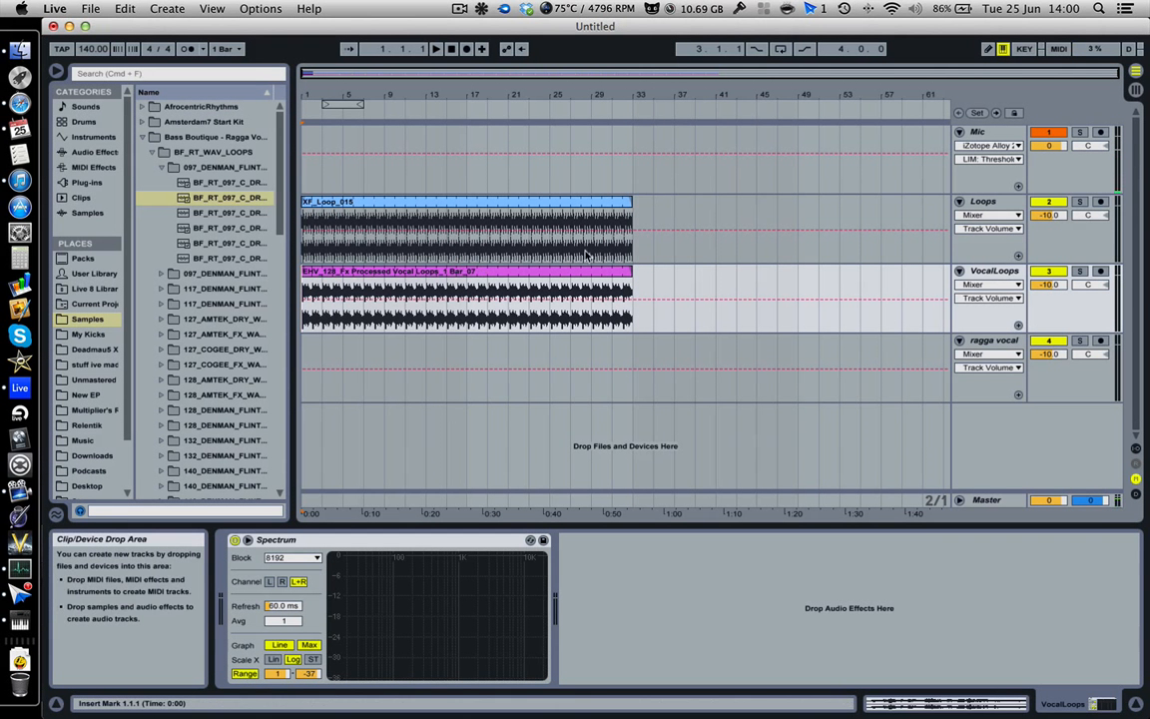
pyautogui.click(993, 273)
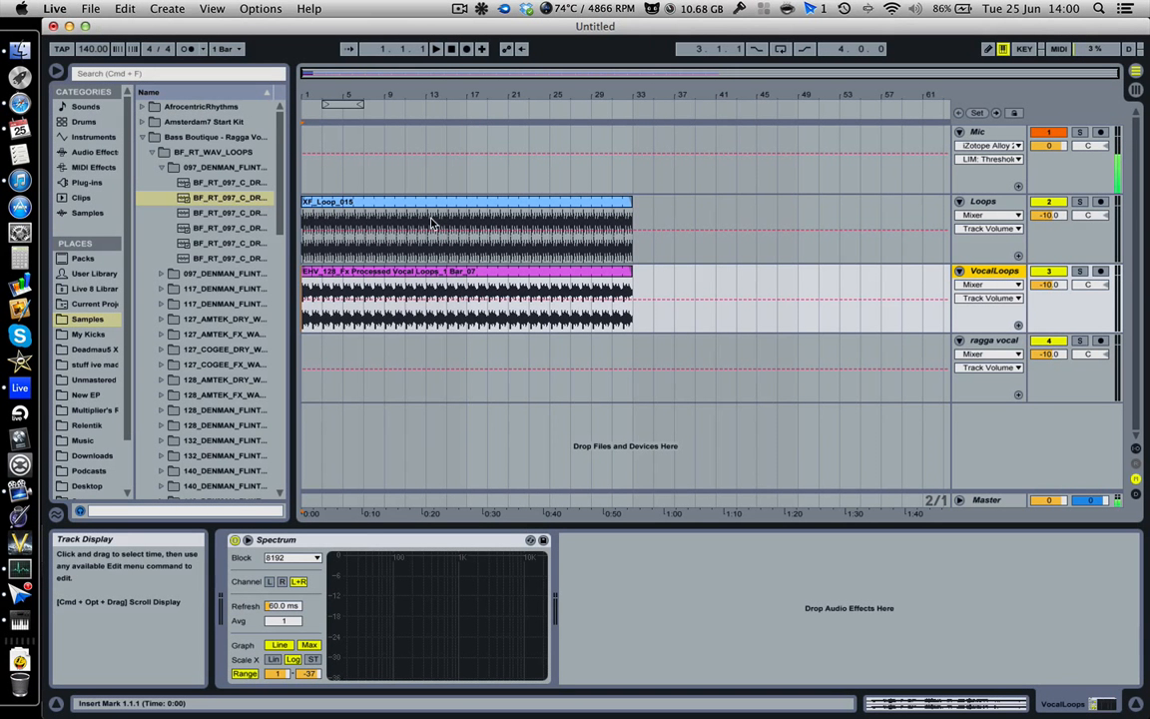
pyautogui.click(984, 203)
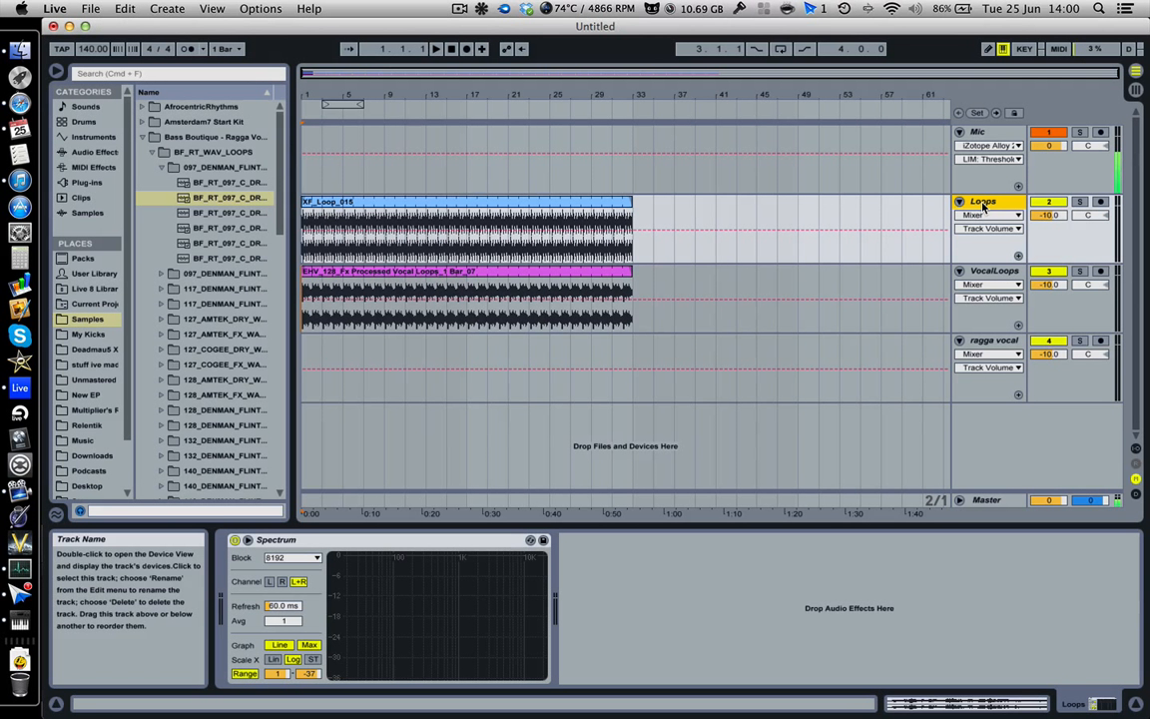
pyautogui.click(993, 271)
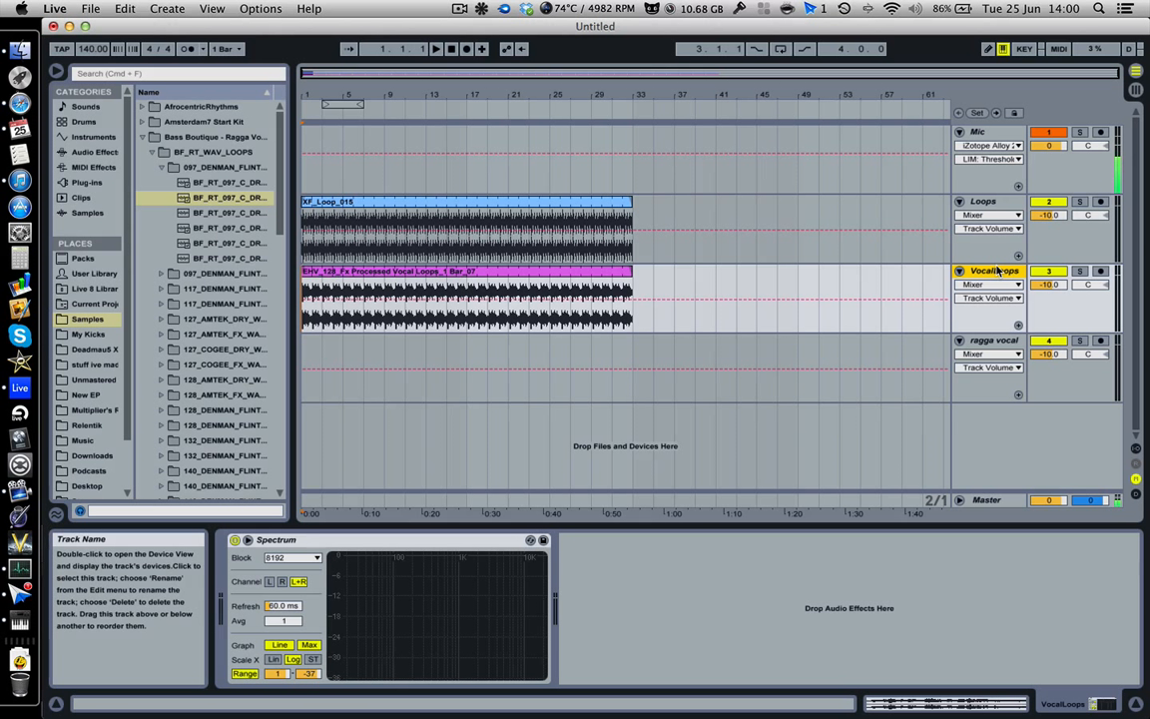
pyautogui.press('space')
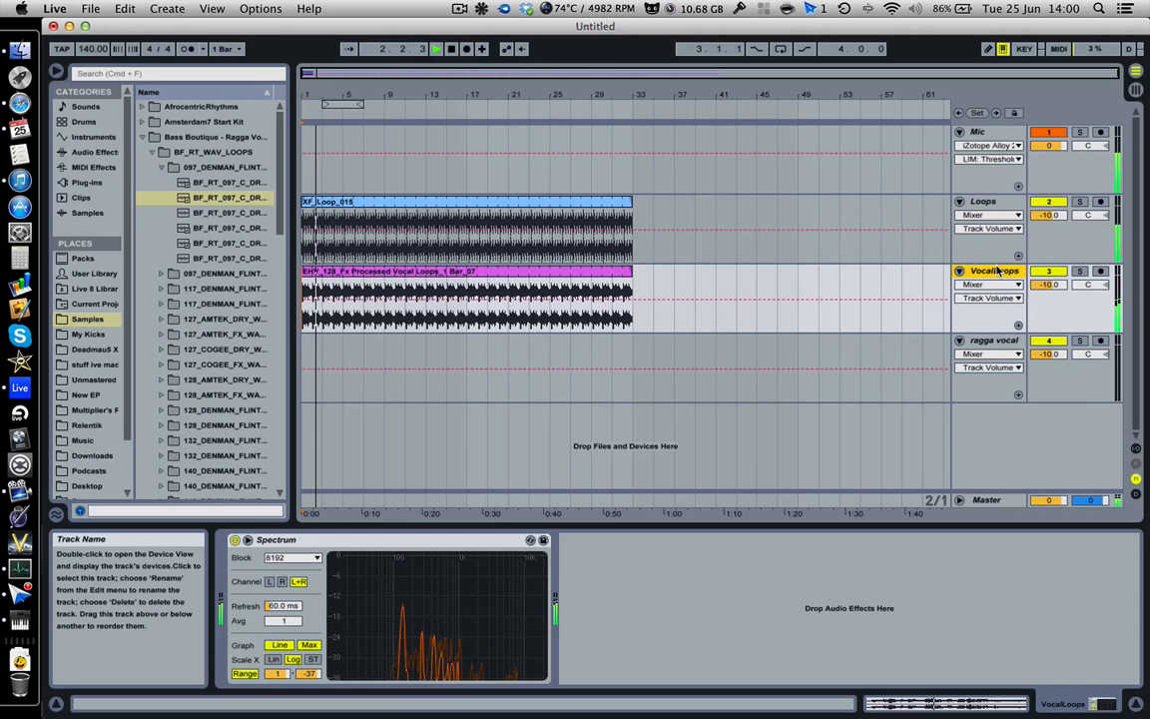
# Step: Launch the XF_Loop_006 and XF_Loop_017 clips in the Session view, then return playback to the Arrangement
pyautogui.press('Tab')
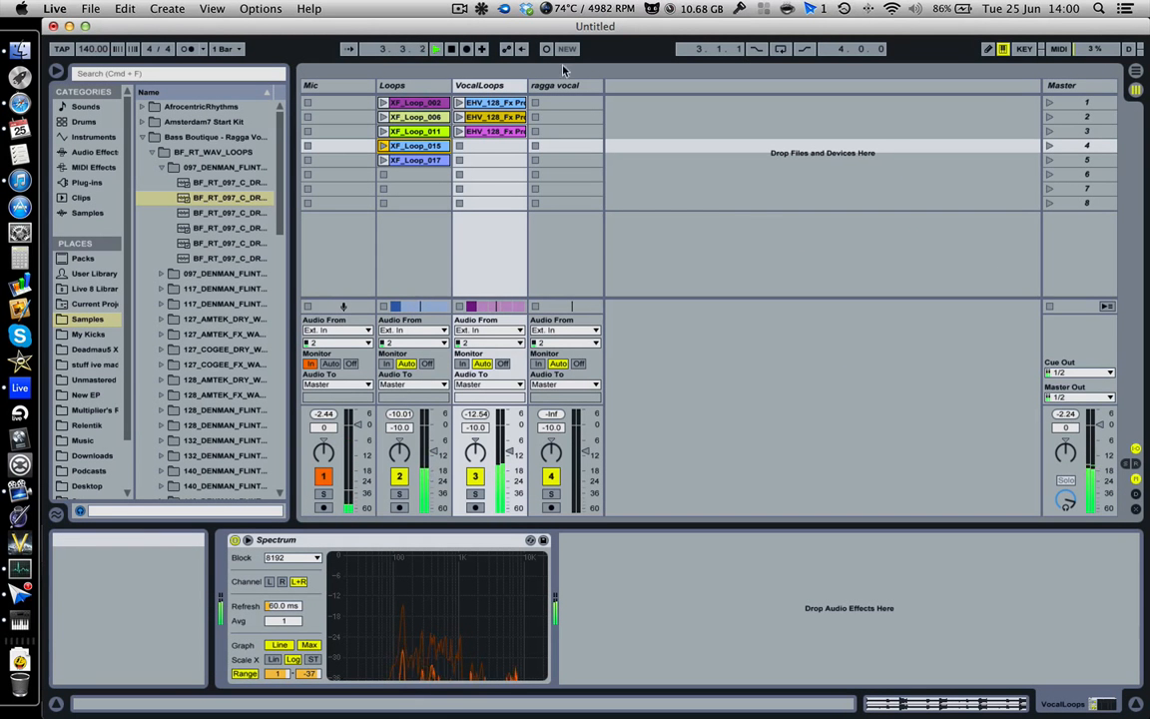
pyautogui.click(382, 117)
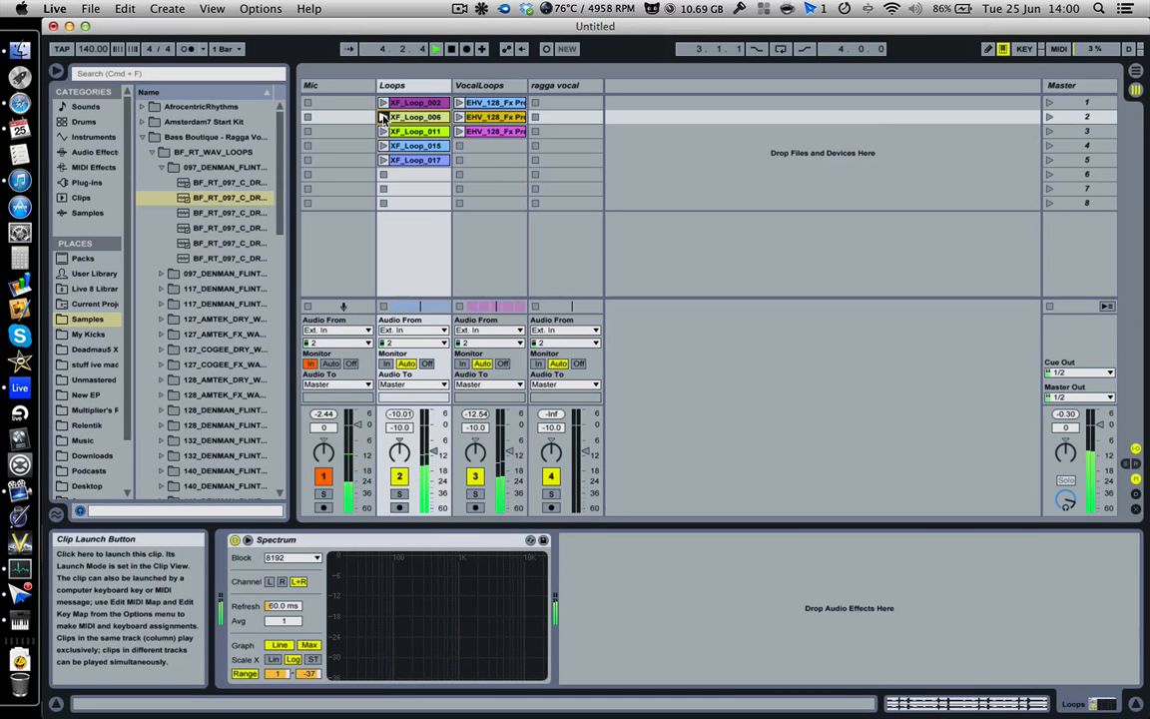
pyautogui.click(382, 163)
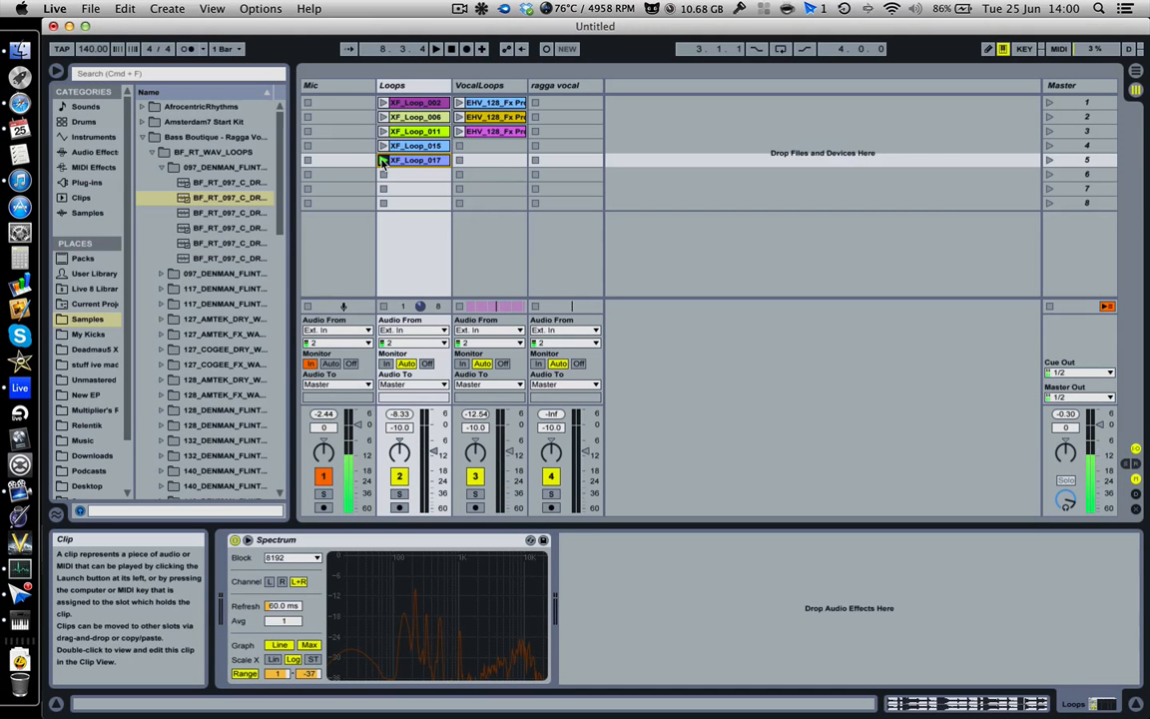
pyautogui.press('Tab')
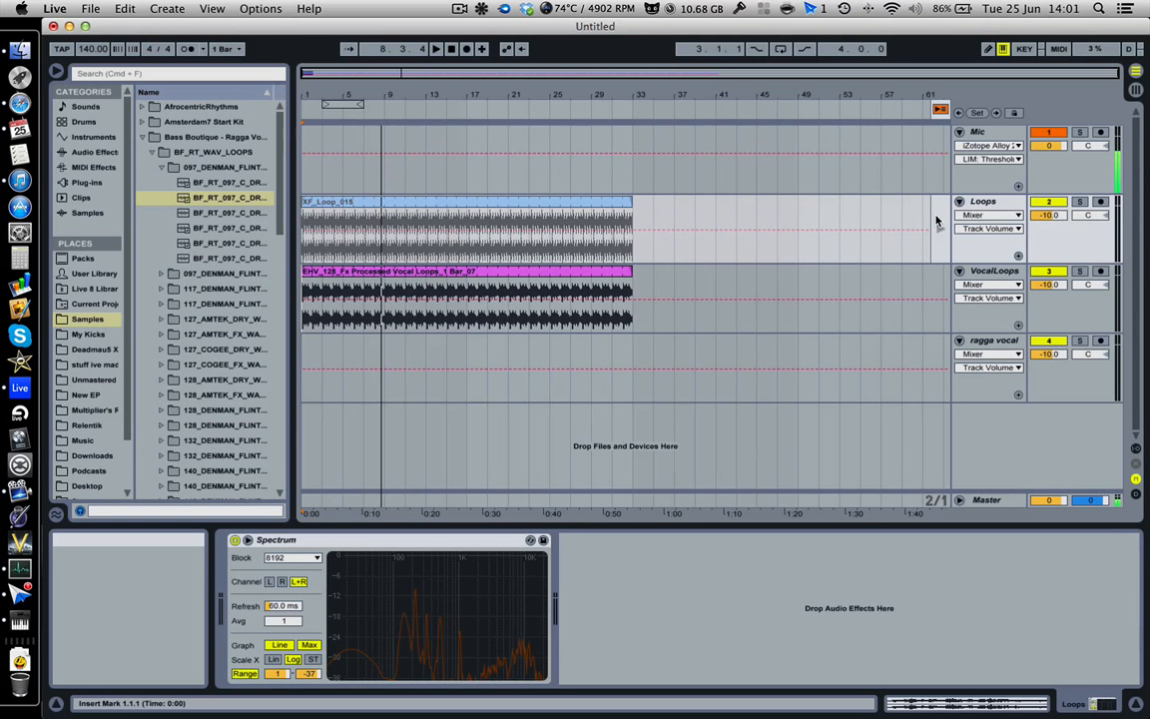
pyautogui.click(940, 110)
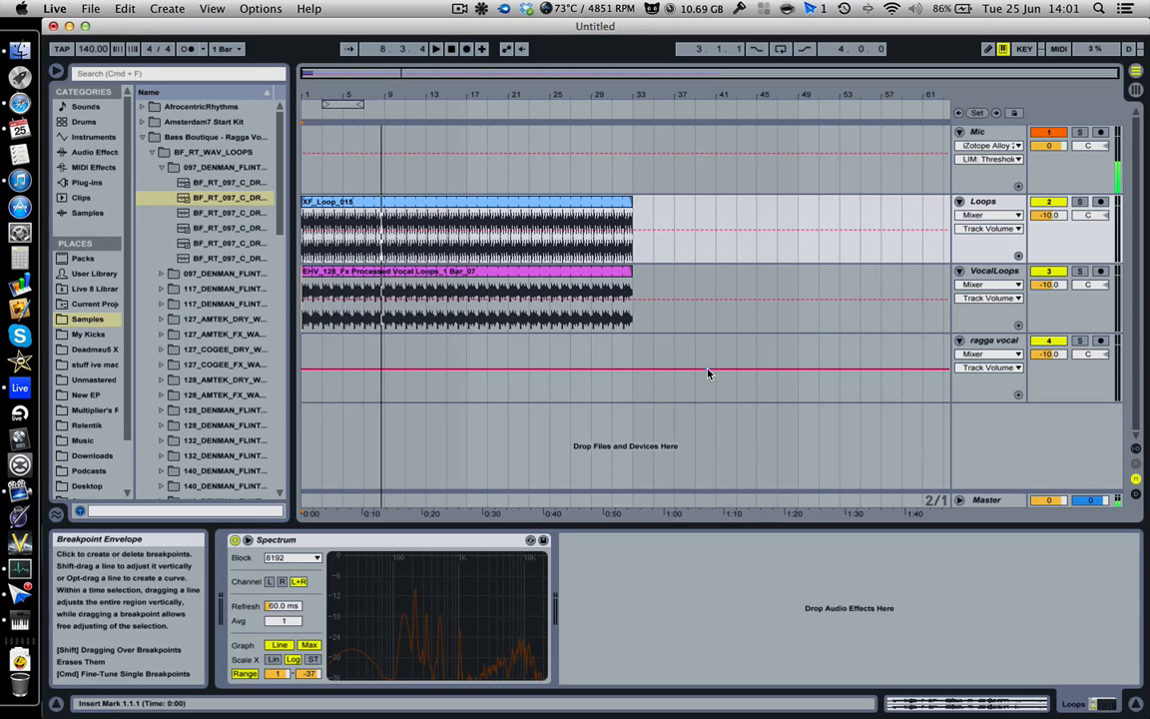
# Step: Place the insert marker at bar 33 on the VocalLoops track in the Arrangement view
pyautogui.press('Tab')
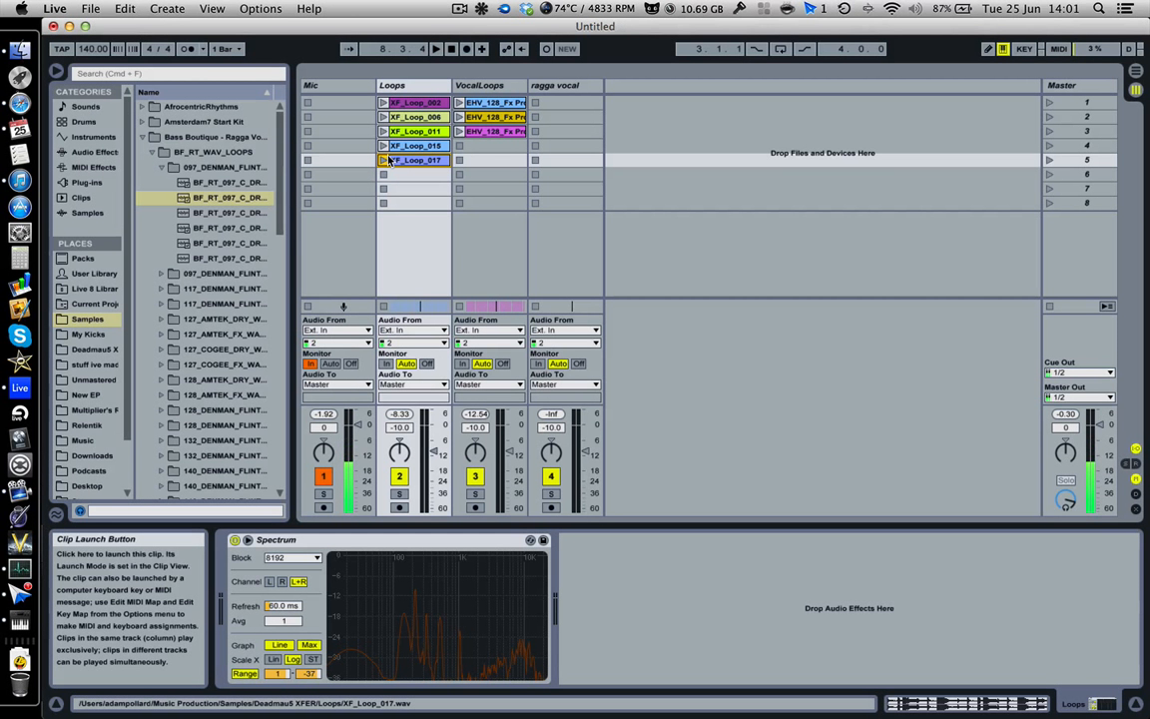
pyautogui.press('Tab')
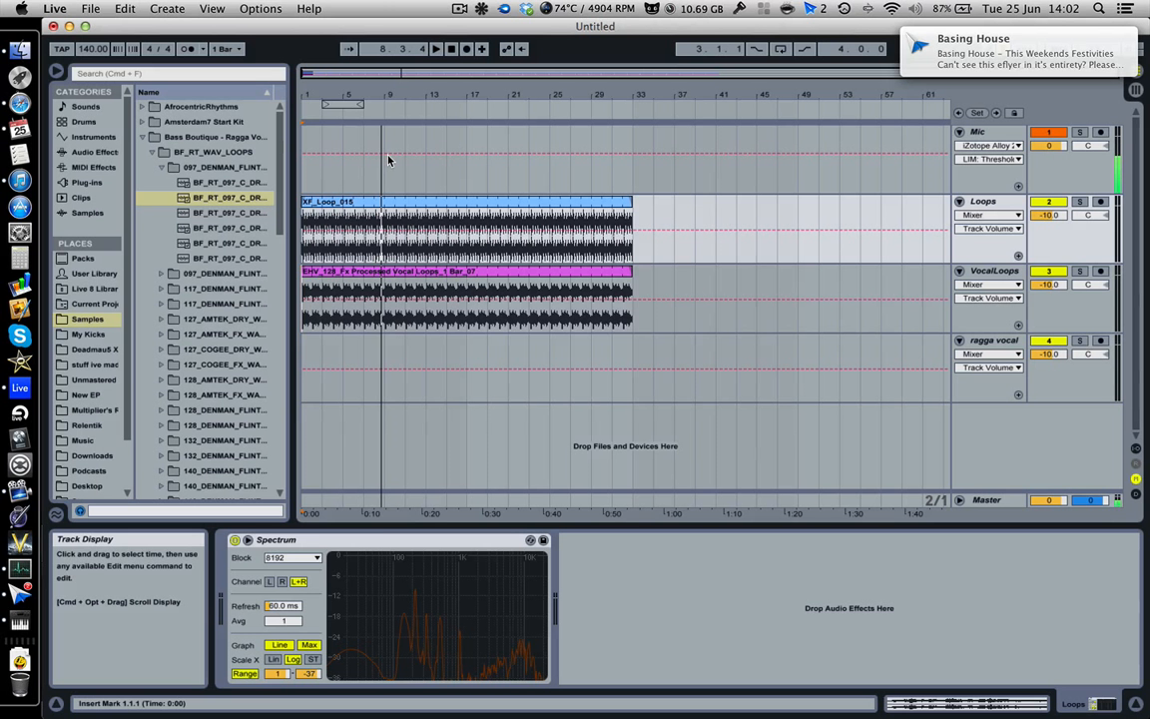
pyautogui.click(637, 280)
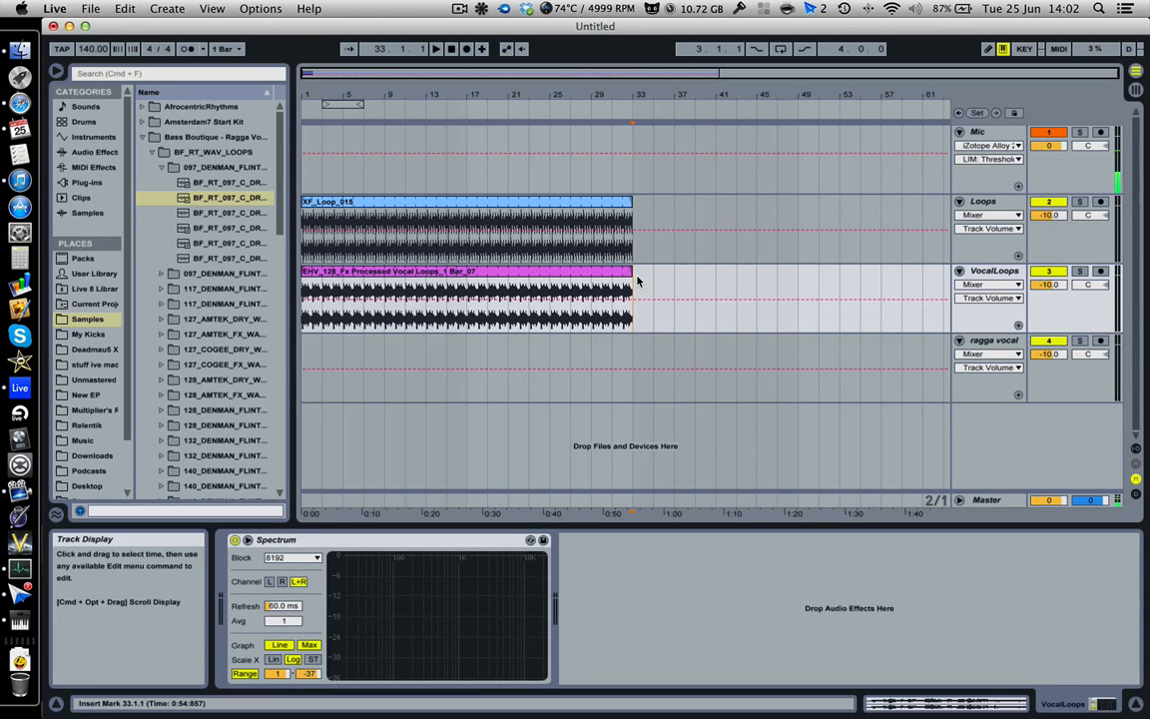
# Step: Switch back and forth between the Session and Arrangement views
pyautogui.press('Tab')
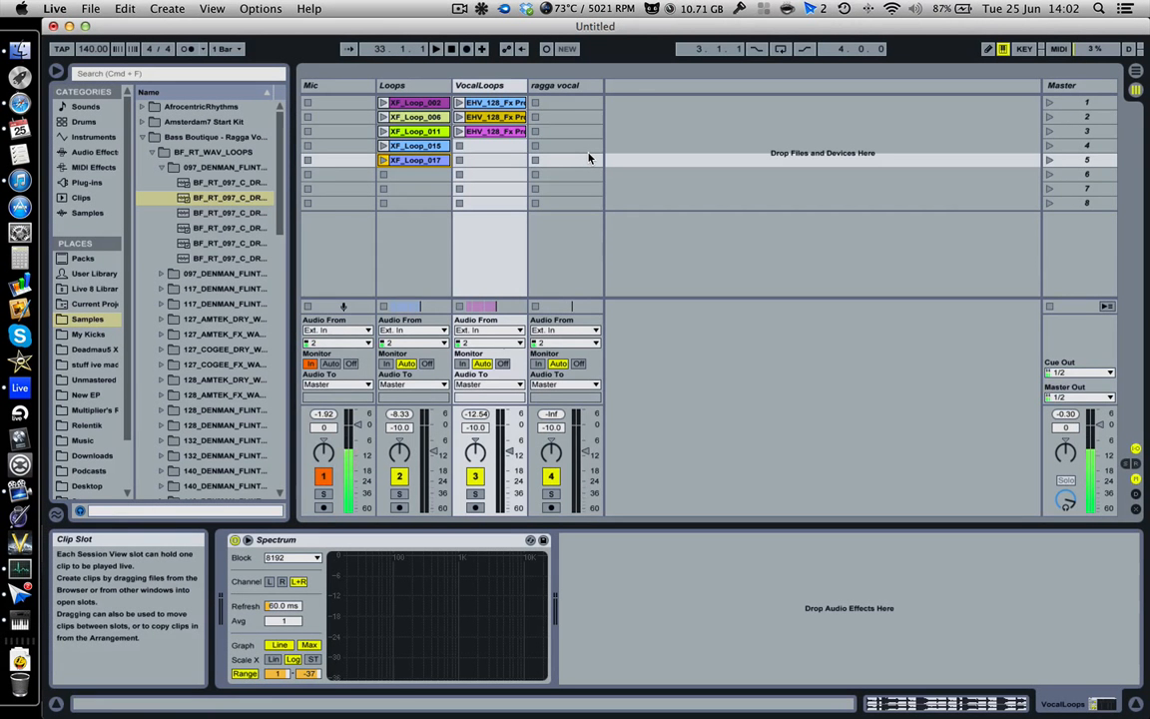
pyautogui.press('Tab')
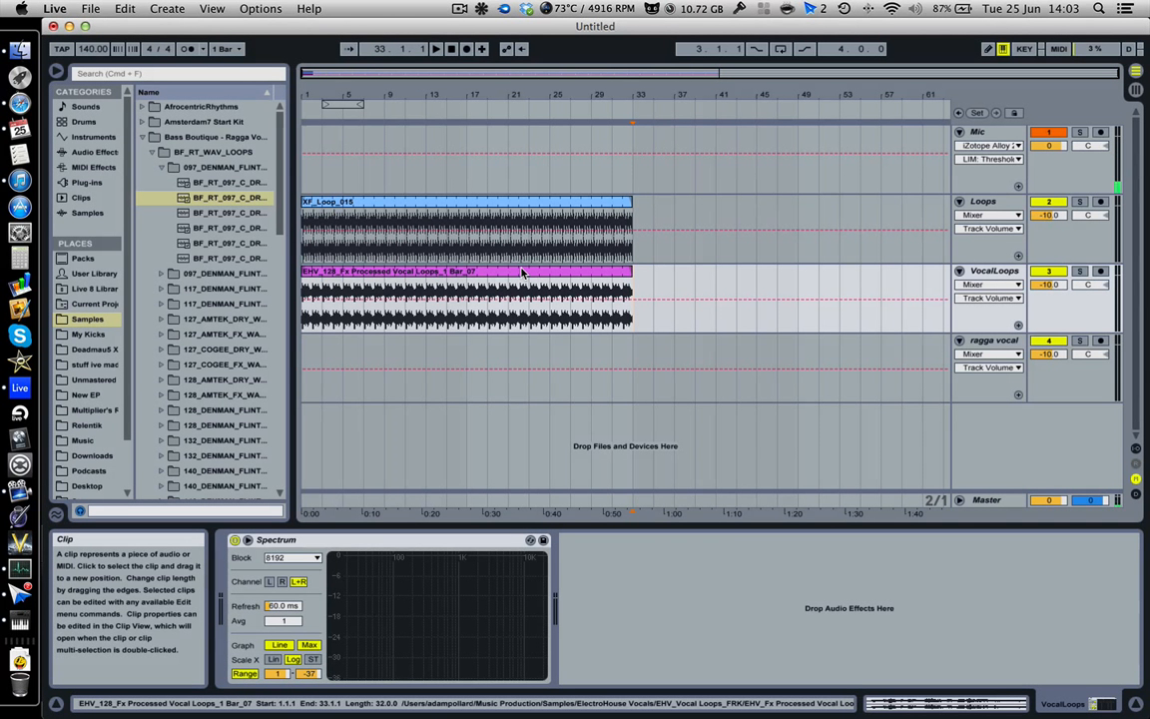
pyautogui.press('Tab')
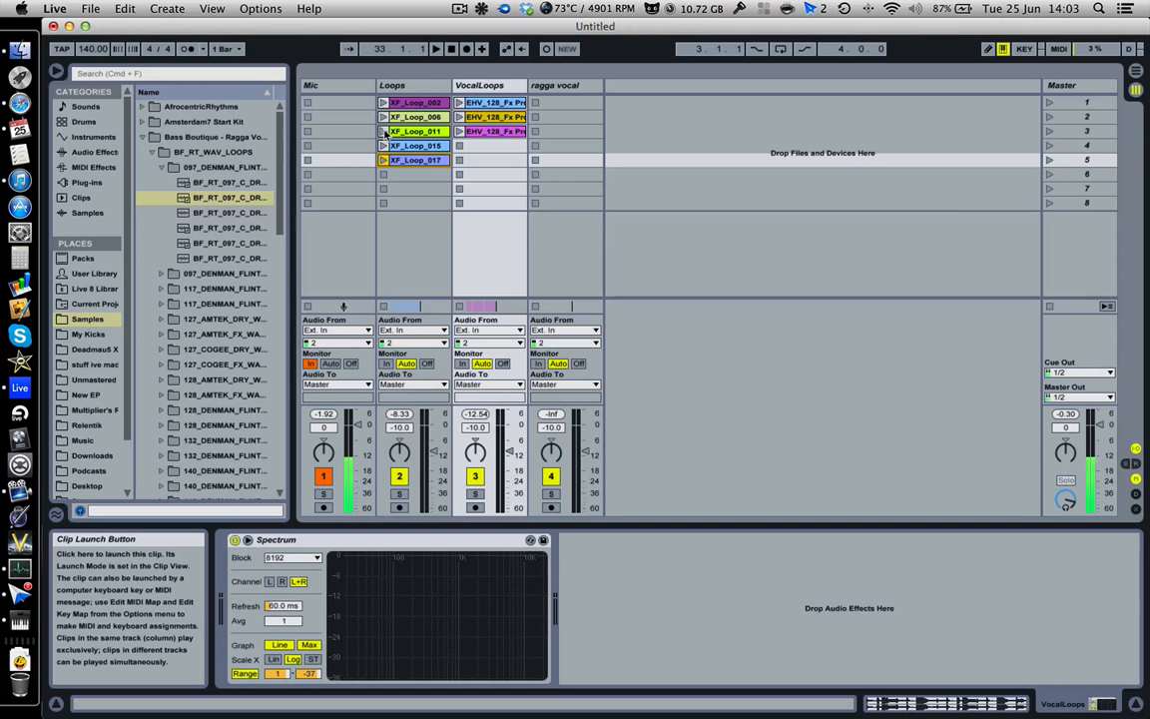
pyautogui.press('Tab')
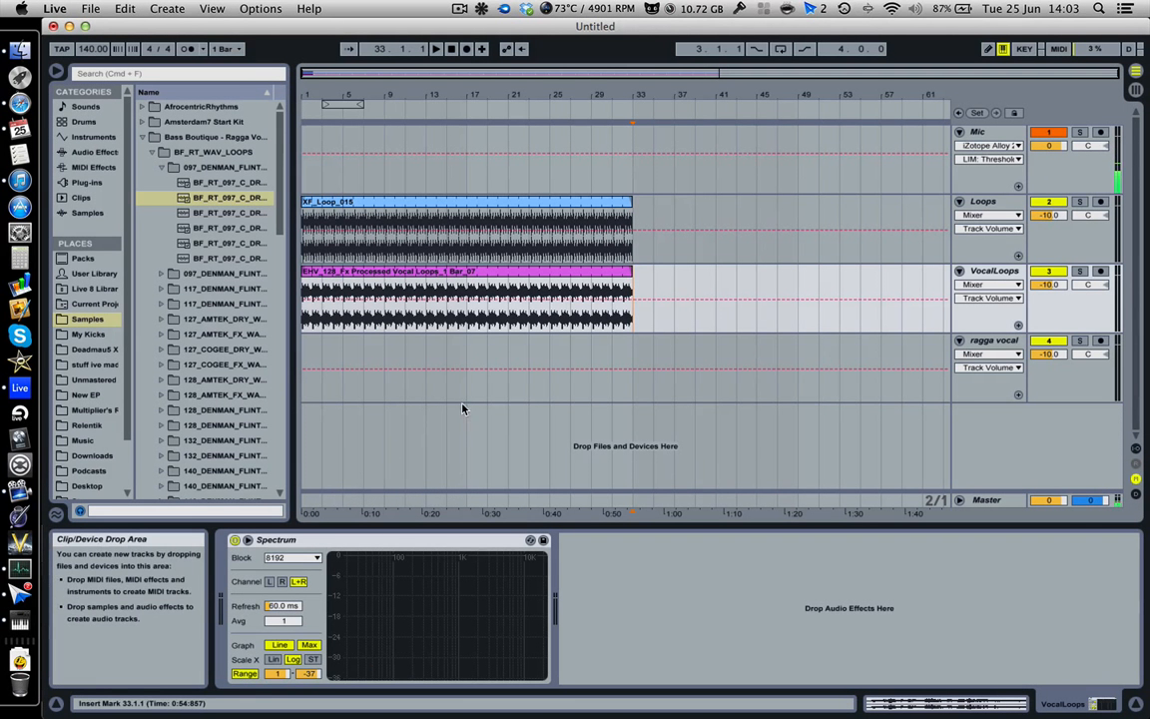
pyautogui.press('Tab')
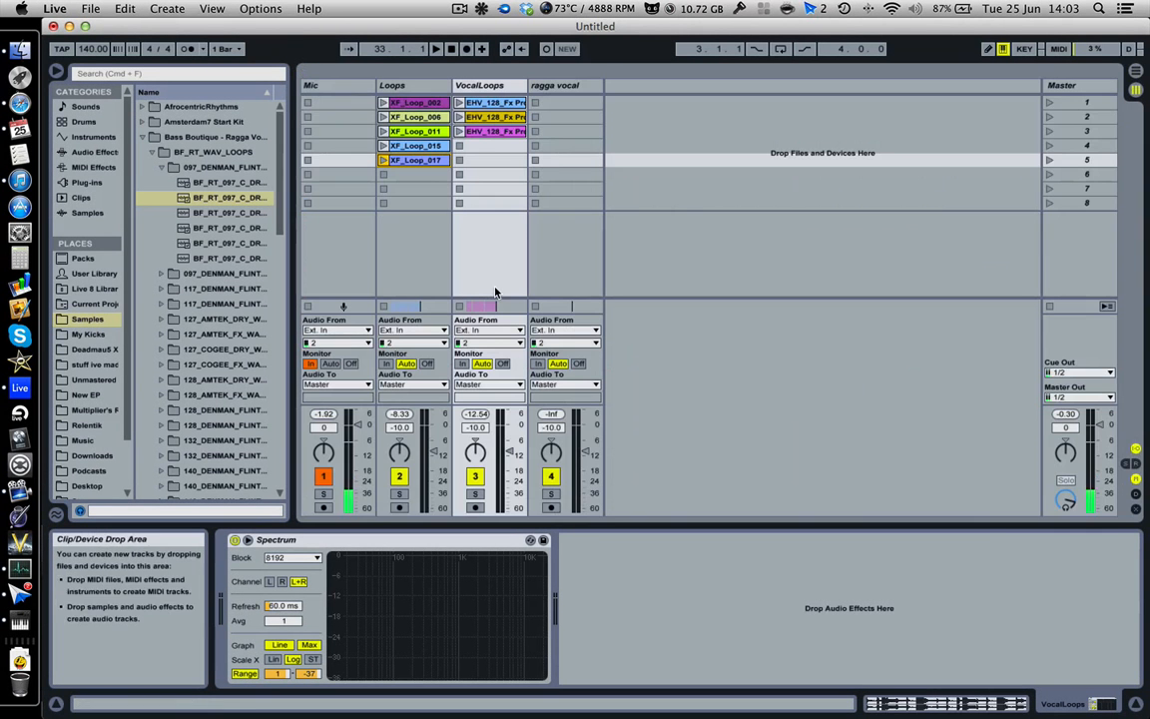
# Step: Launch the XF_Loop_015 clip in the Session view, then return playback to the Arrangement
pyautogui.click(383, 146)
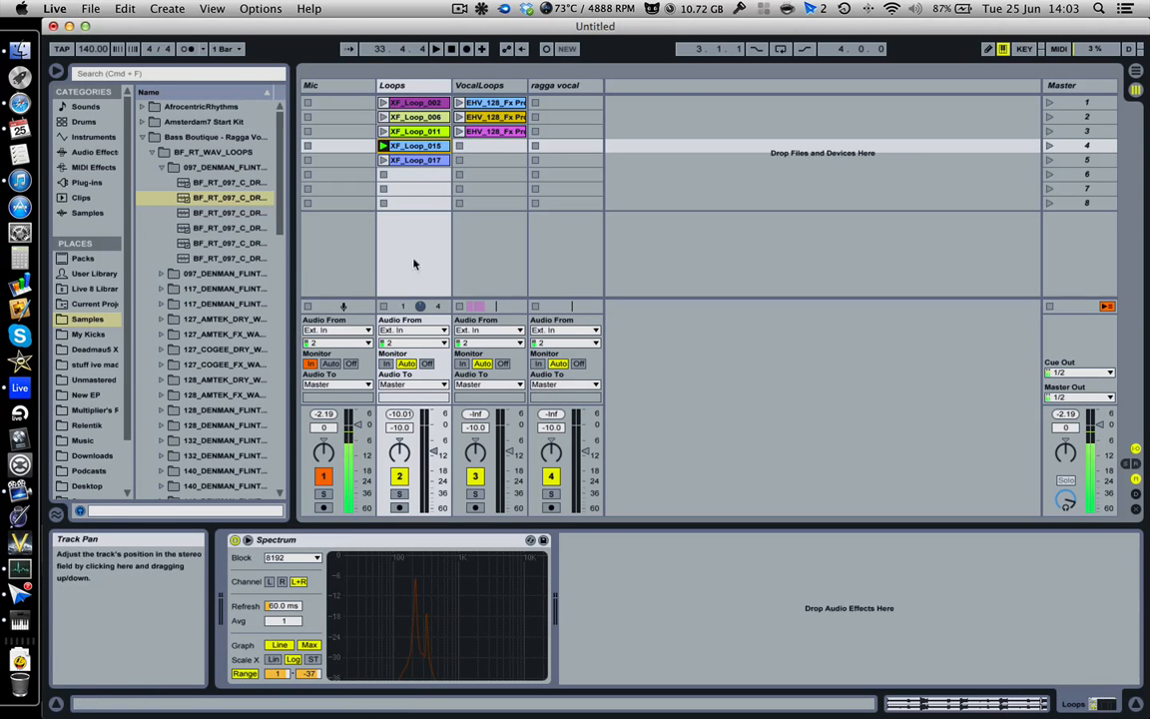
pyautogui.click(433, 88)
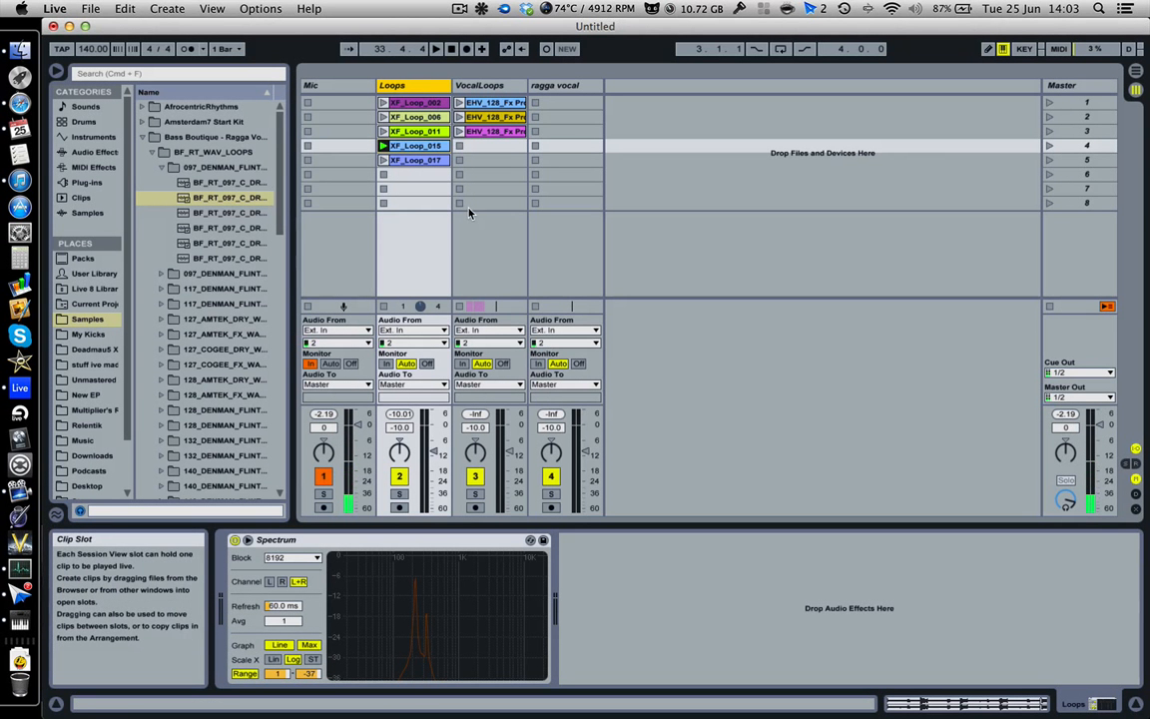
pyautogui.press('Tab')
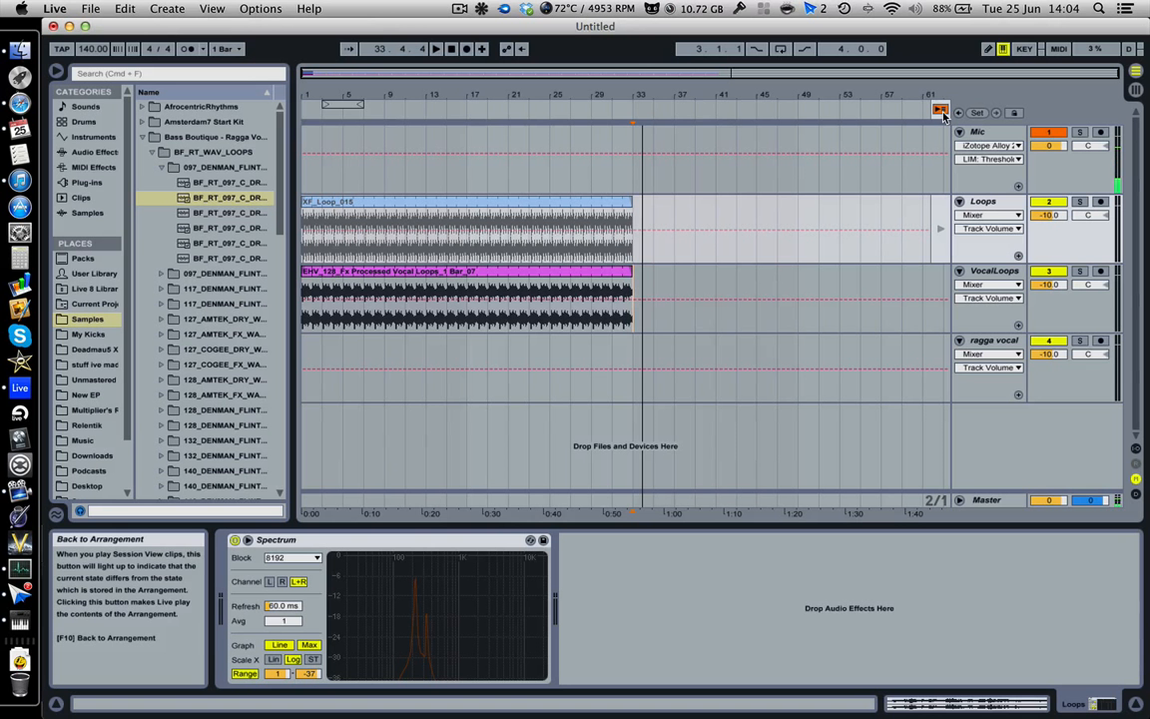
pyautogui.click(941, 112)
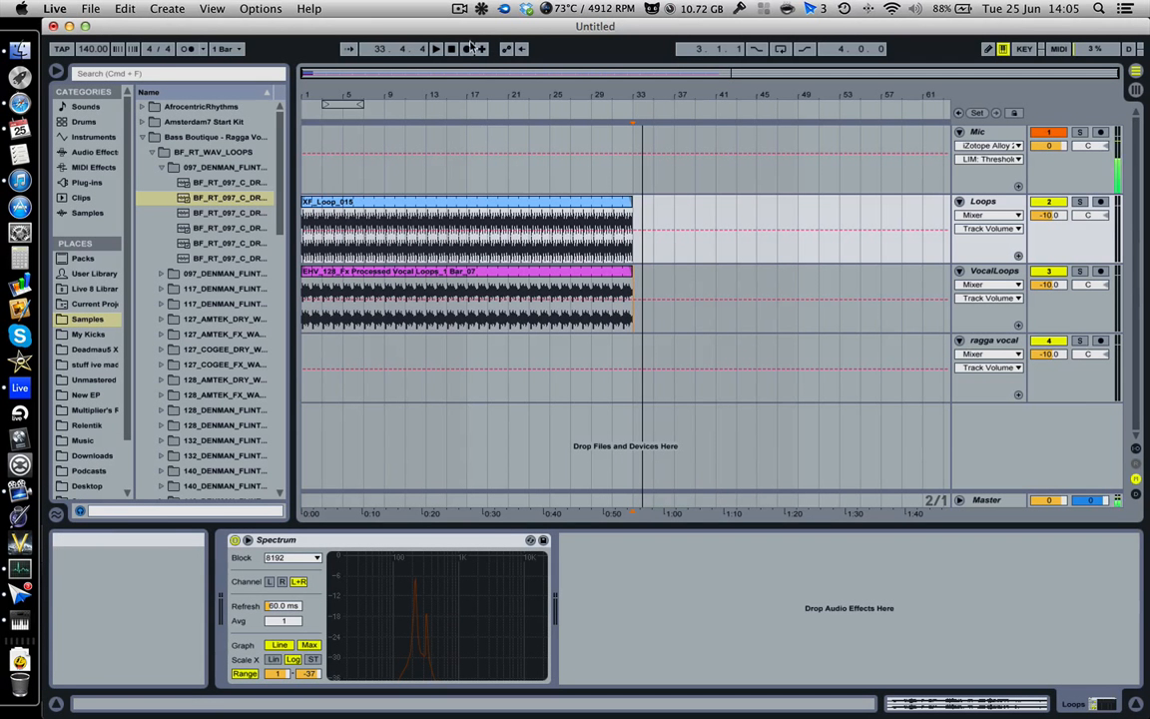
# Step: Switch to the Session view
pyautogui.press('Tab')
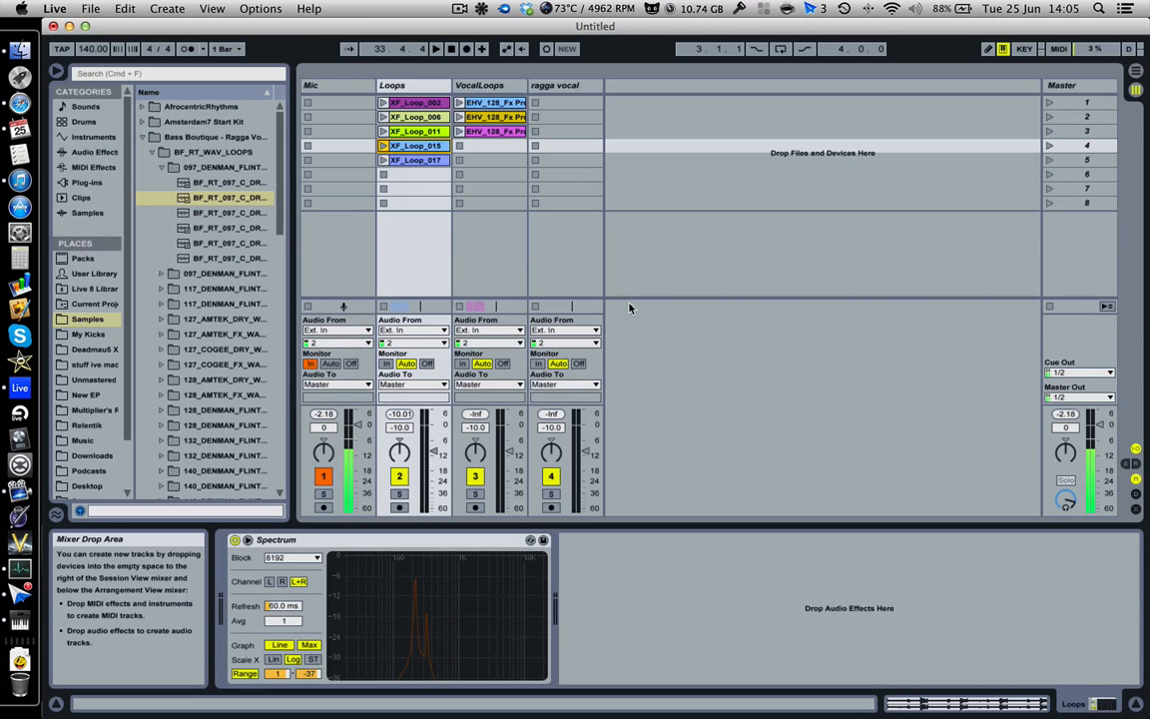
pyautogui.click(460, 9)
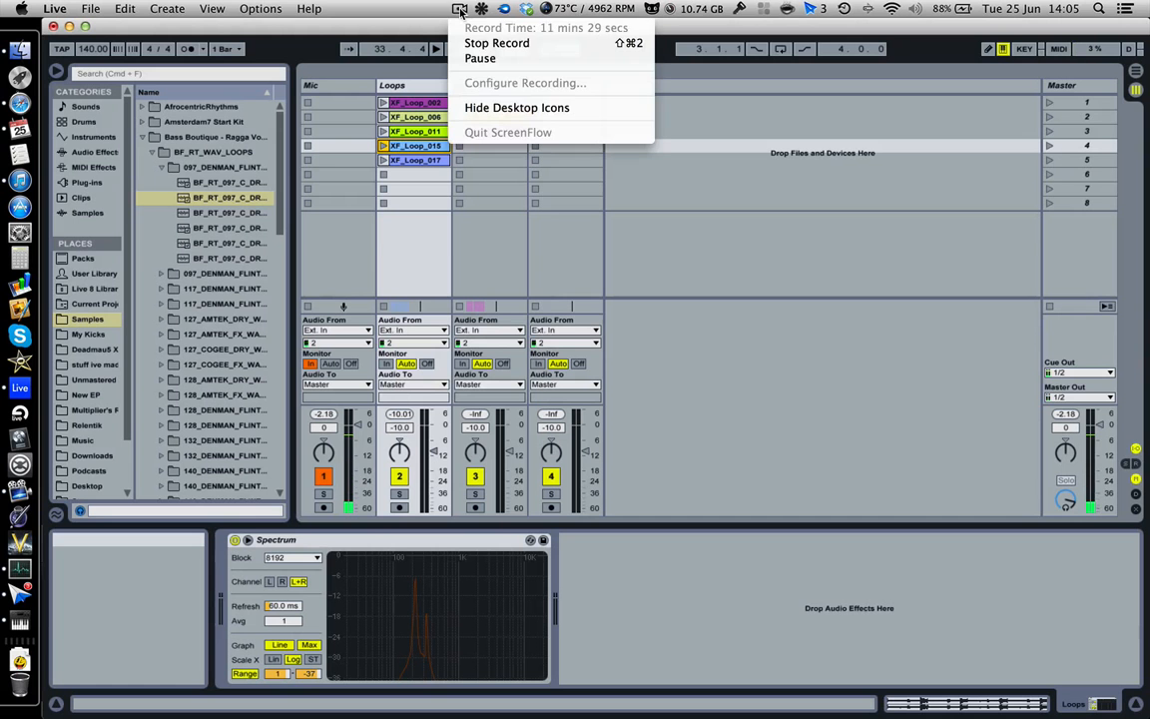